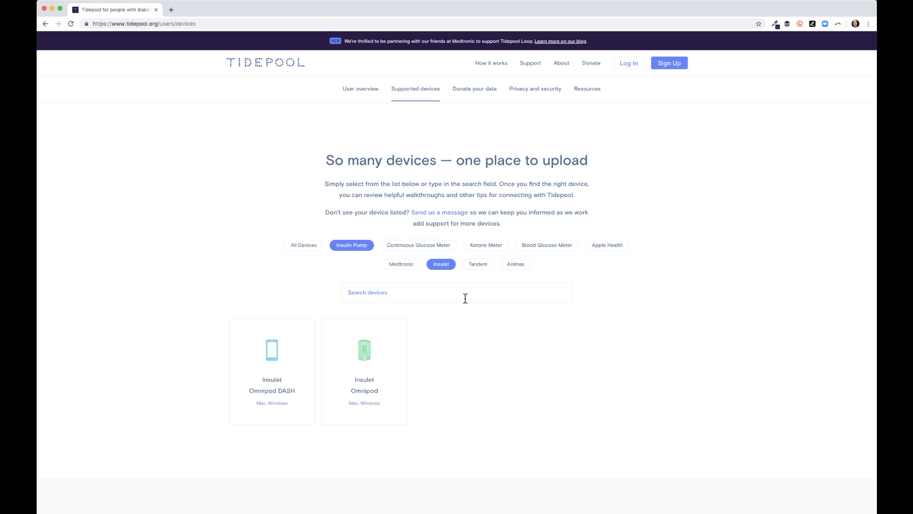
# Browse the supported insulin pumps from Tandem and Animas, and the continuous glucose meters from Dexcom, Abbott and Medtronic.
pyautogui.click(480, 263)
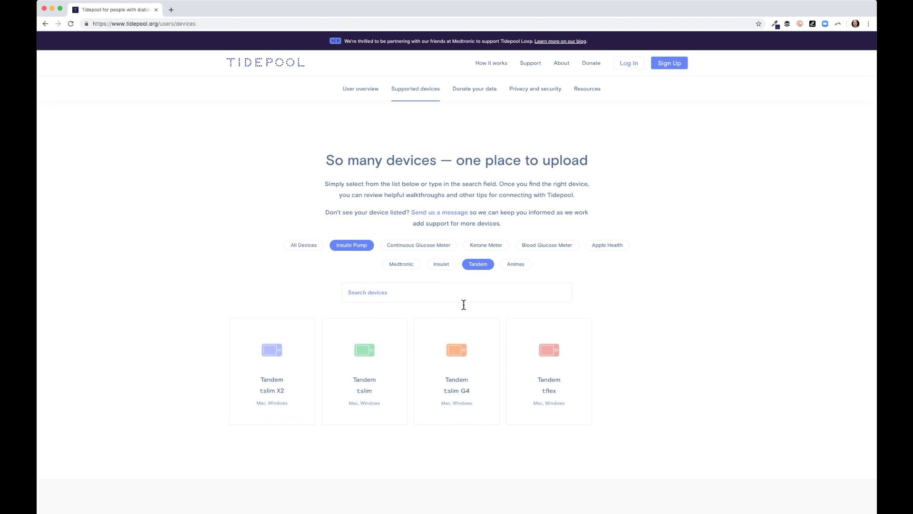
pyautogui.click(521, 263)
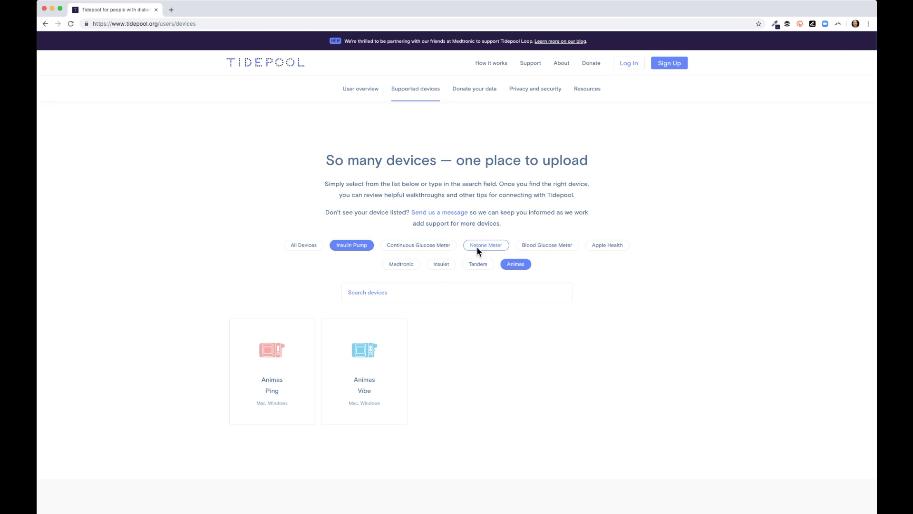
pyautogui.click(411, 242)
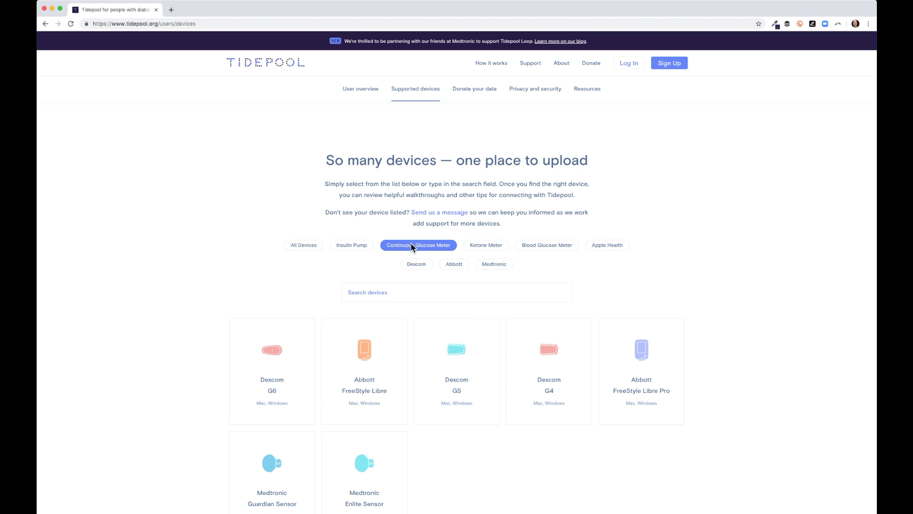
pyautogui.click(418, 264)
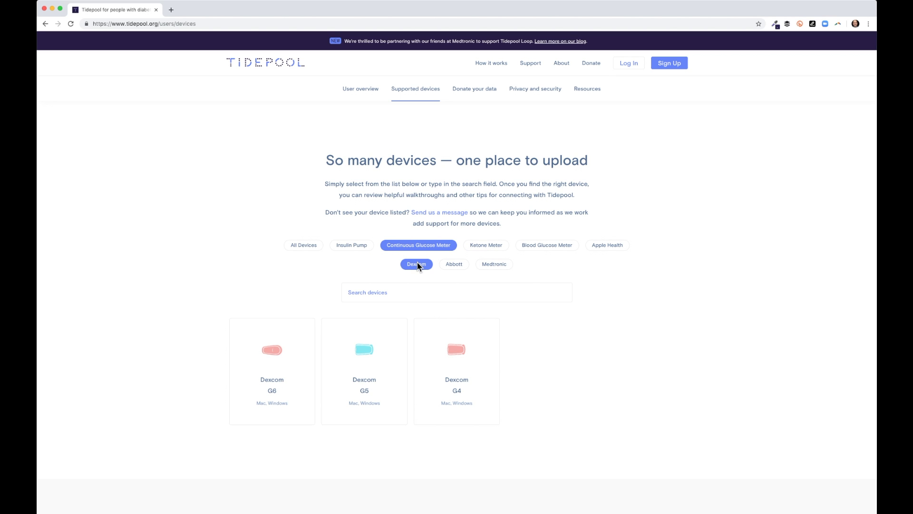
pyautogui.click(466, 265)
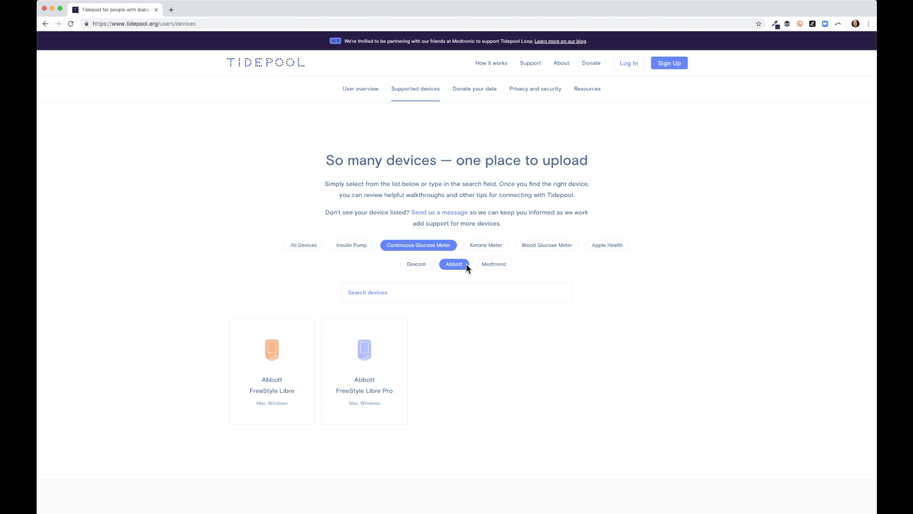
pyautogui.click(490, 265)
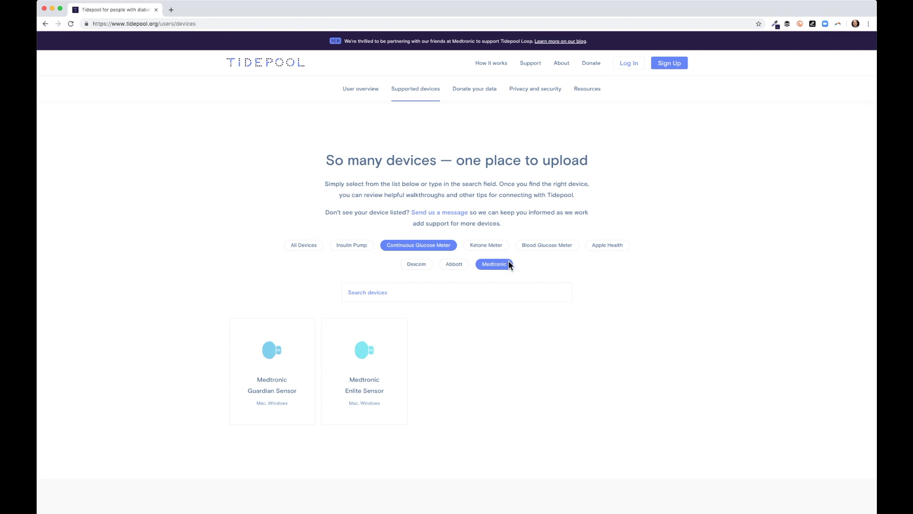
# Review the full list of supported blood glucose meters across all brands.
pyautogui.click(552, 245)
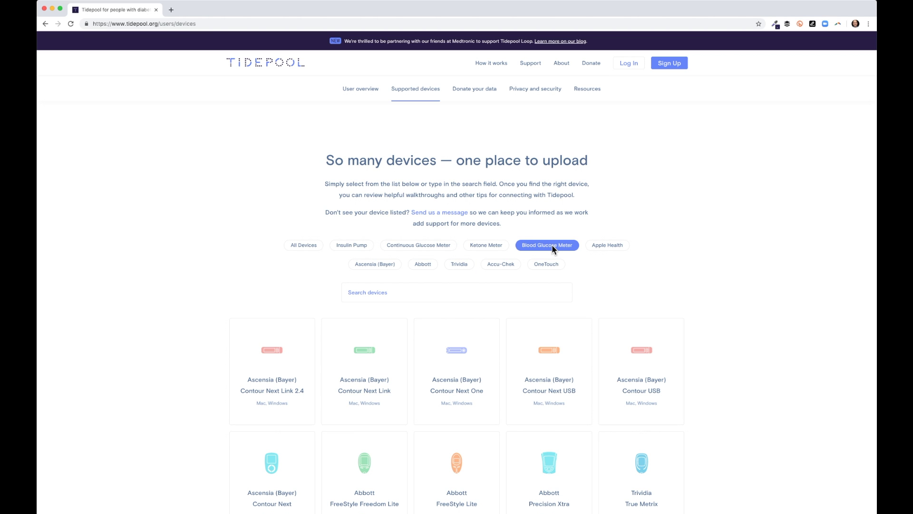
pyautogui.scroll(-4, 748, 292)
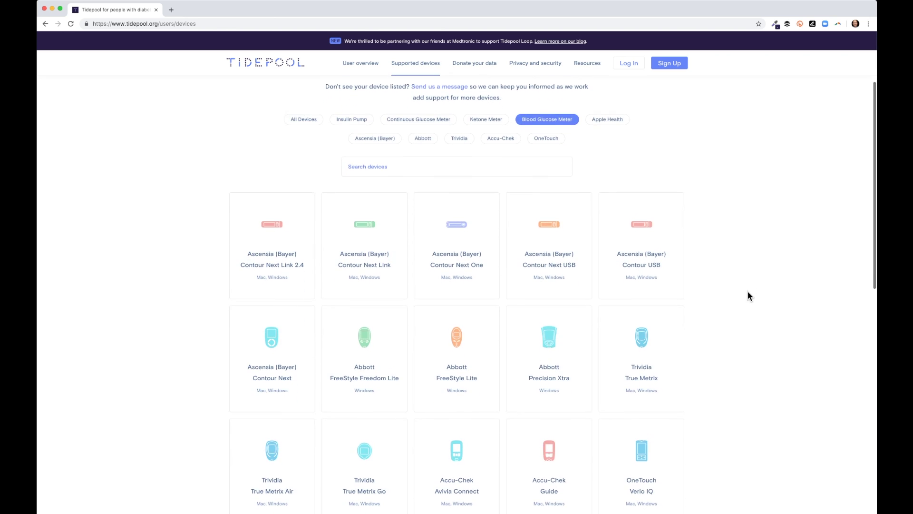
pyautogui.scroll(-2, 748, 296)
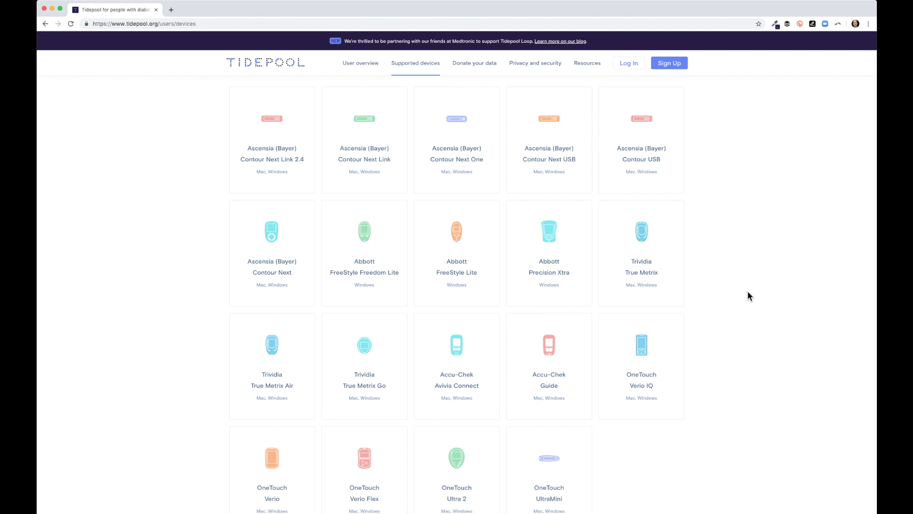
pyautogui.scroll(5, 748, 291)
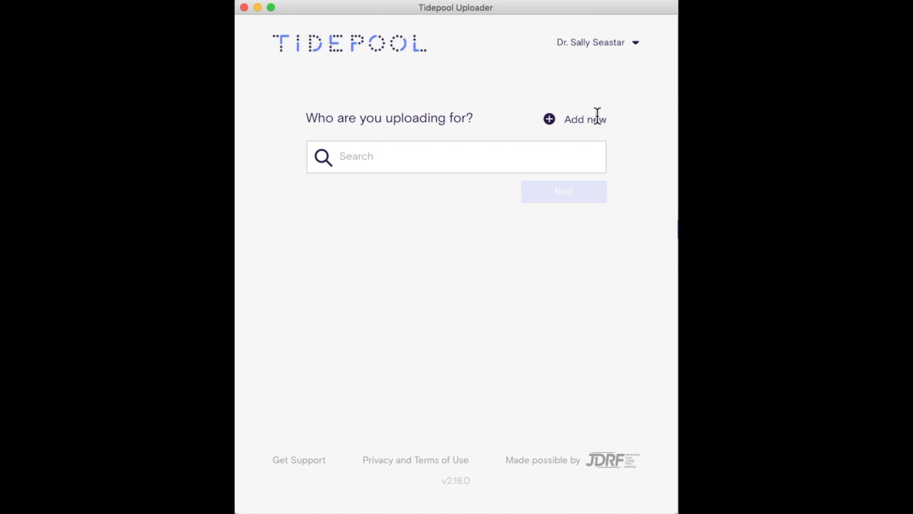
pyautogui.click(574, 119)
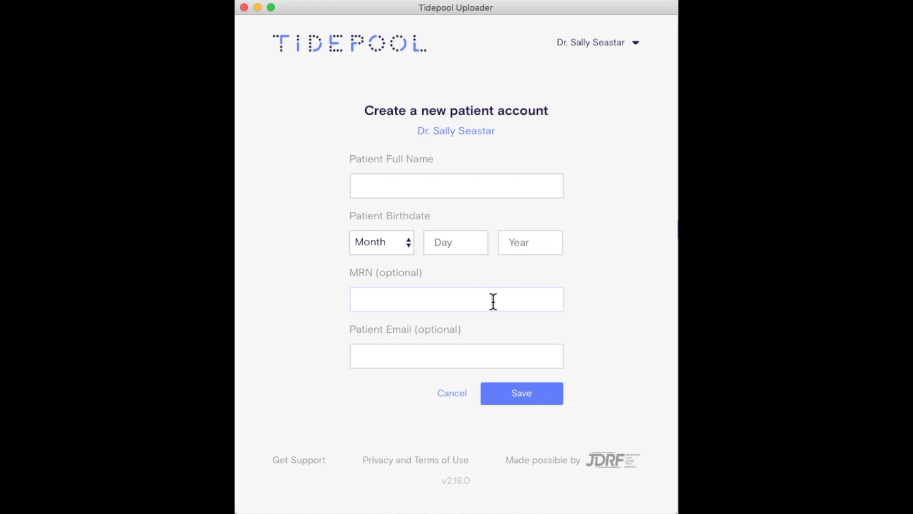
pyautogui.click(481, 358)
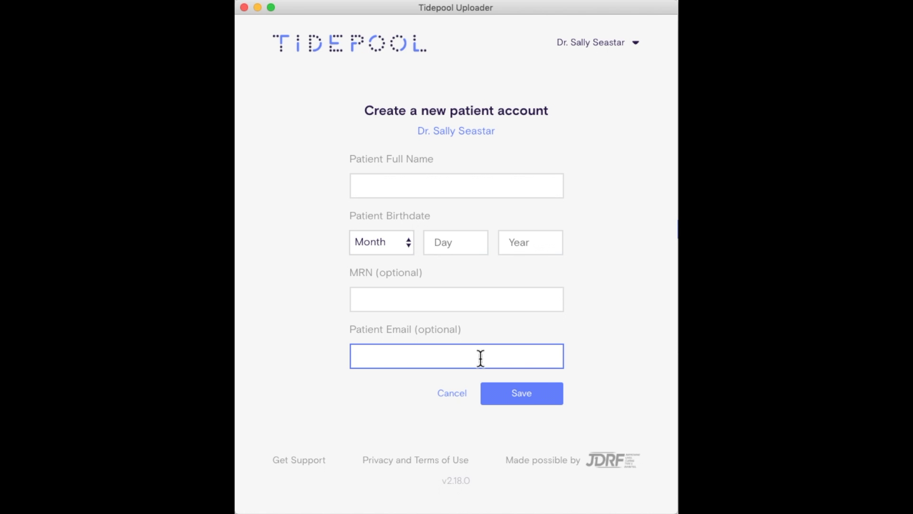
pyautogui.click(451, 393)
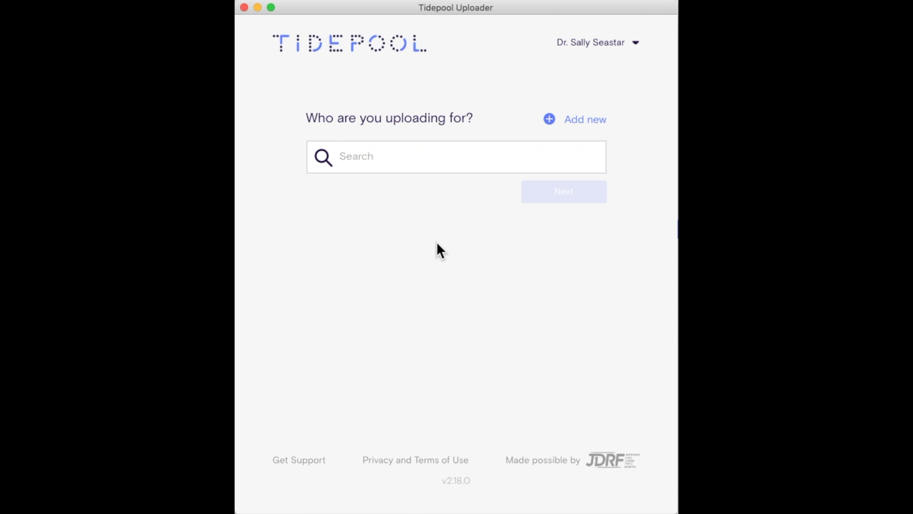
# In the Tidepool Uploader, find the existing patient by name and continue to the patient's device upload page.
pyautogui.click(402, 157)
pyautogui.write('jam')
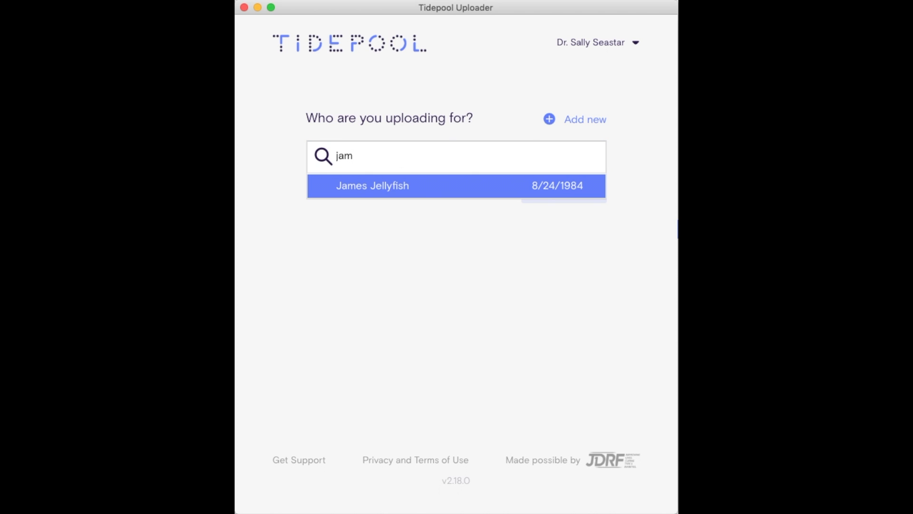
pyautogui.click(431, 182)
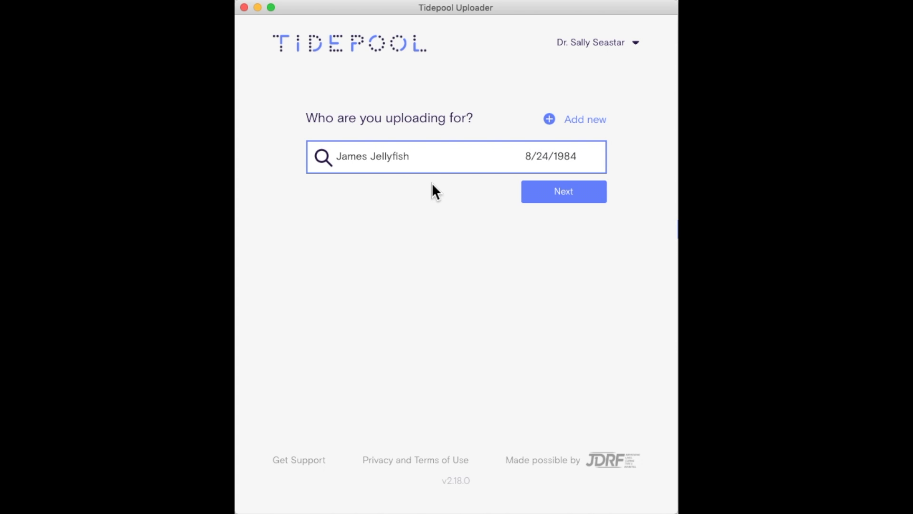
pyautogui.click(591, 191)
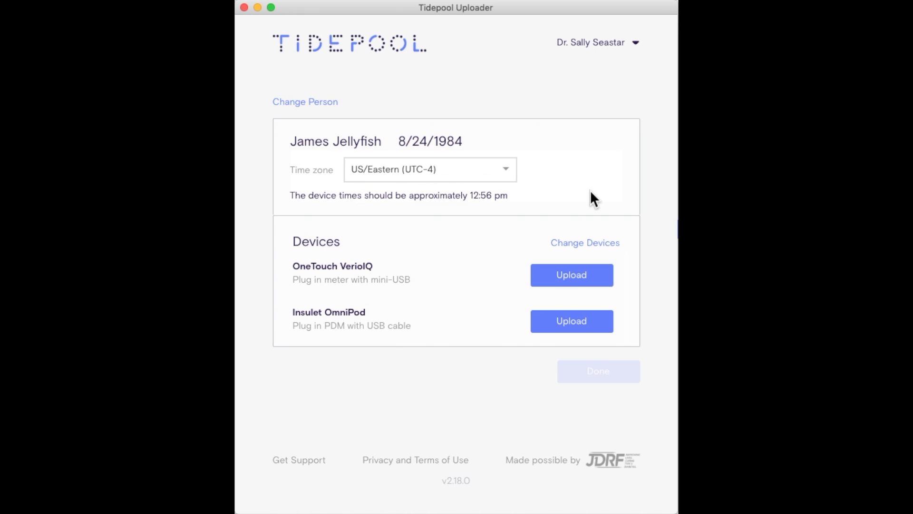
# Check the patient's time zone setting and the approximate time the devices should show.
pyautogui.click(507, 171)
pyautogui.click(507, 172)
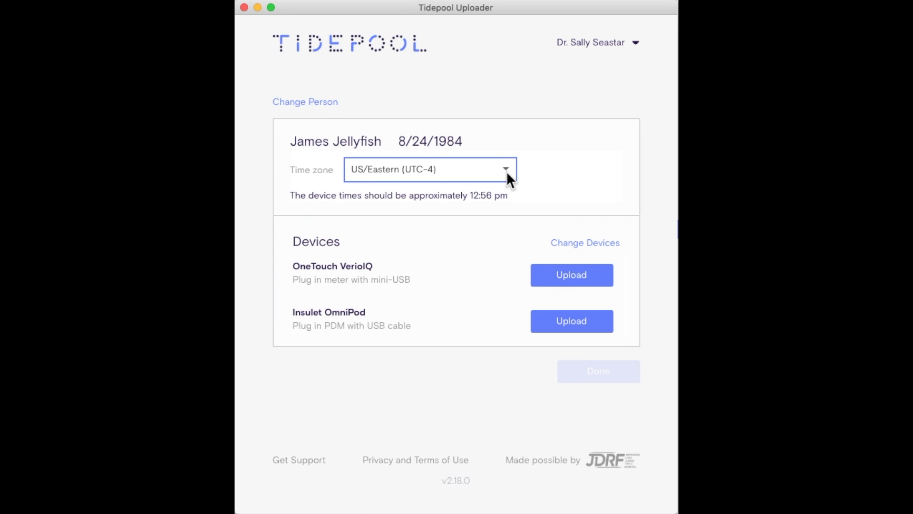
pyautogui.click(520, 193)
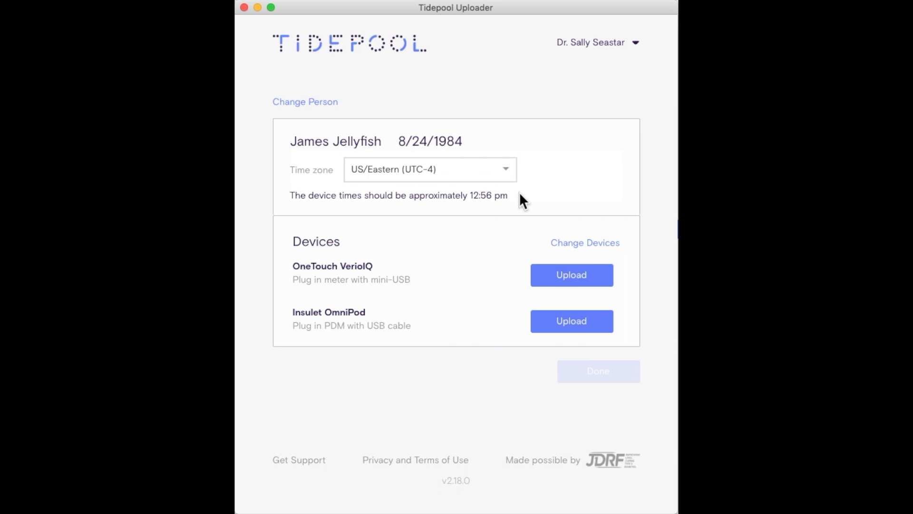
pyautogui.moveTo(513, 194); pyautogui.dragTo(411, 195)
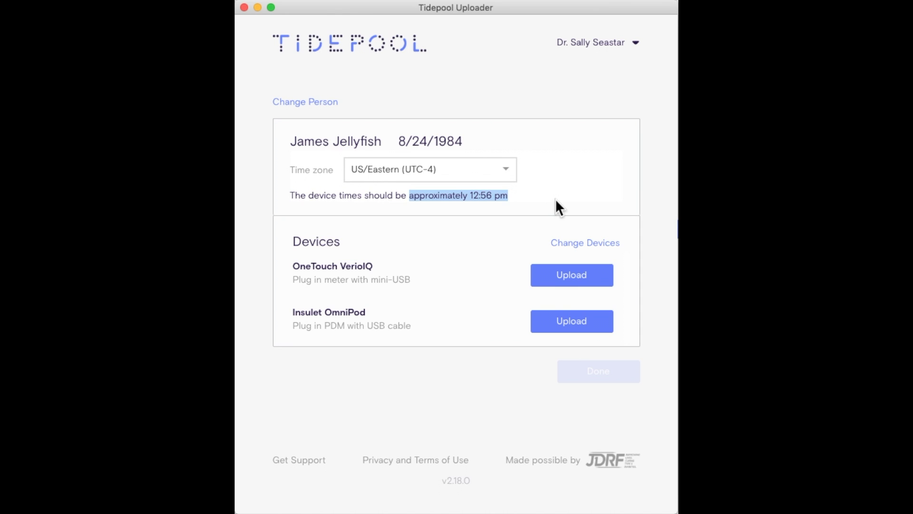
pyautogui.click(571, 195)
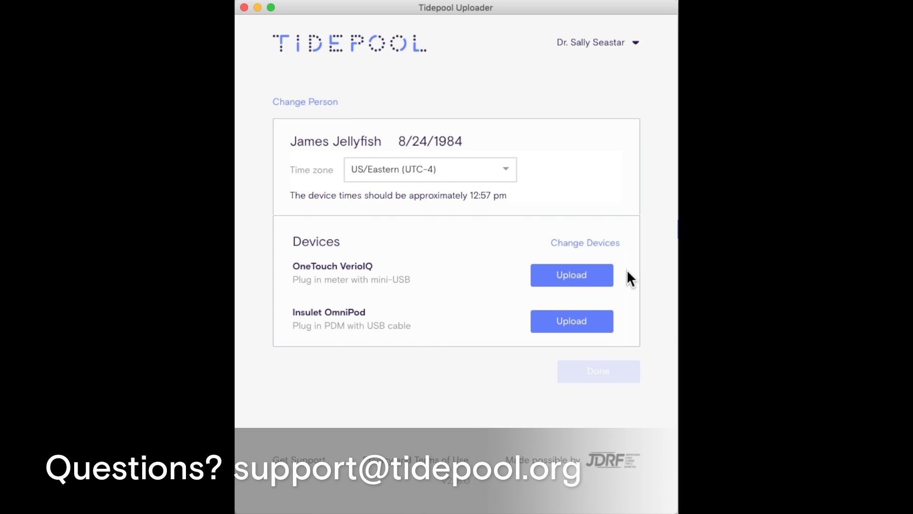
# Edit the patient's device selection by removing Insulet OmniPod, and confirm the list.
pyautogui.click(602, 245)
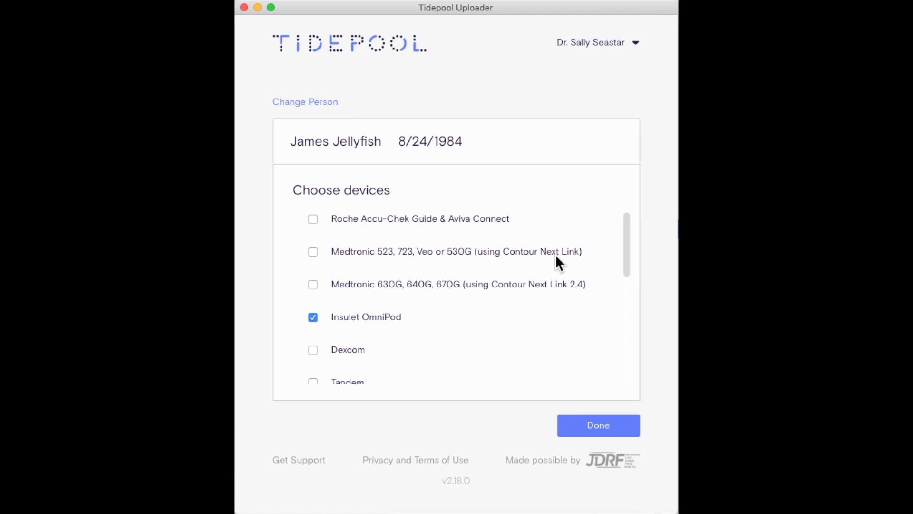
pyautogui.click(315, 314)
pyautogui.scroll(-3, 316, 312)
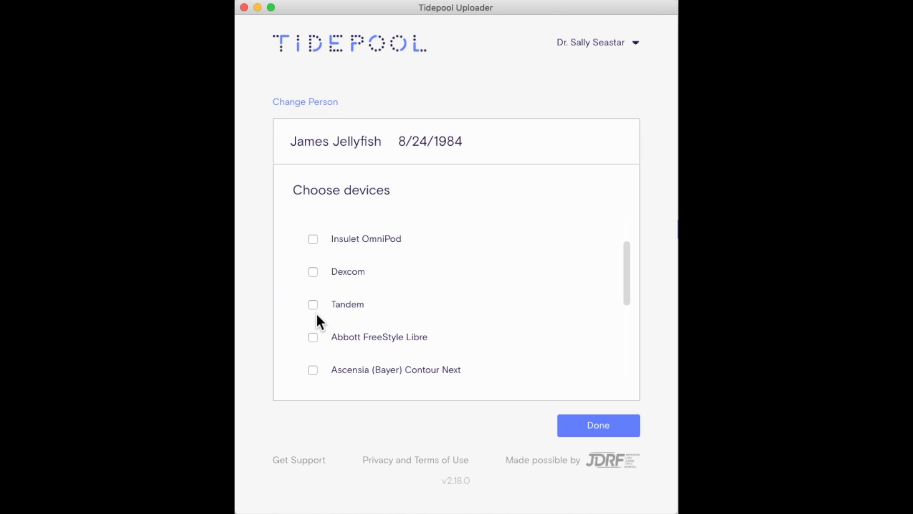
pyautogui.click(580, 430)
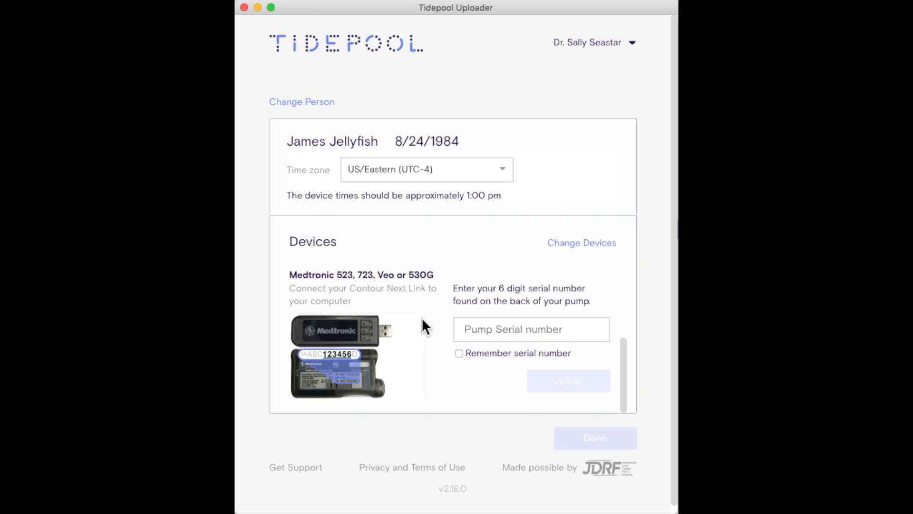
# Examine the Medtronic pump serial number fields, temporarily turning off the linked meter and pump option for the 630G, 640G or 670G.
pyautogui.click(478, 327)
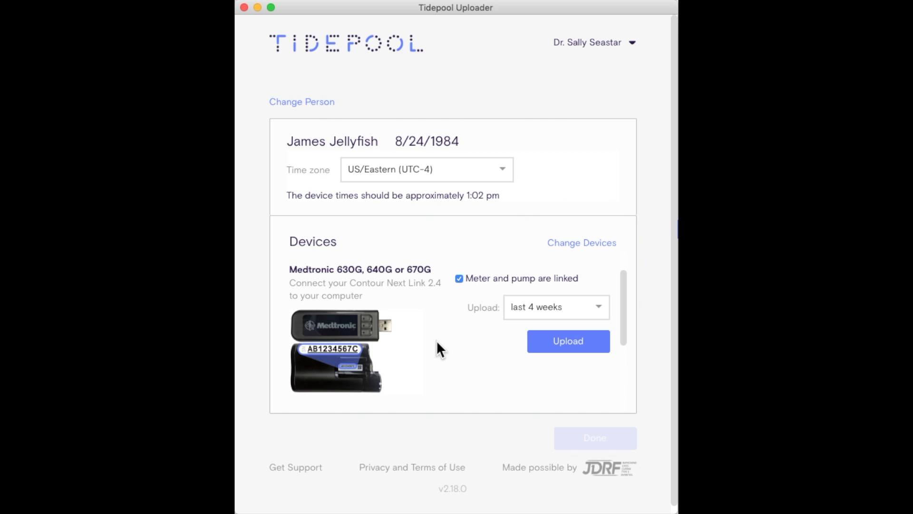
pyautogui.click(459, 278)
pyautogui.click(480, 326)
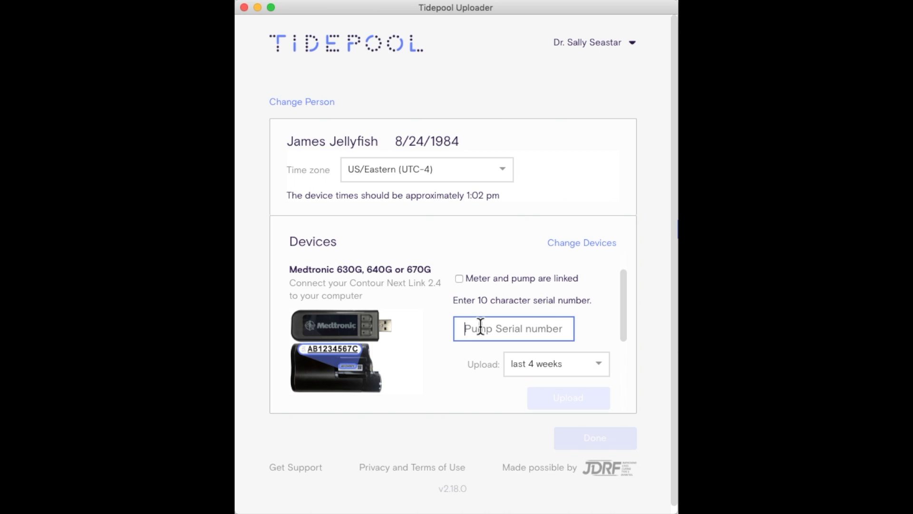
pyautogui.click(459, 278)
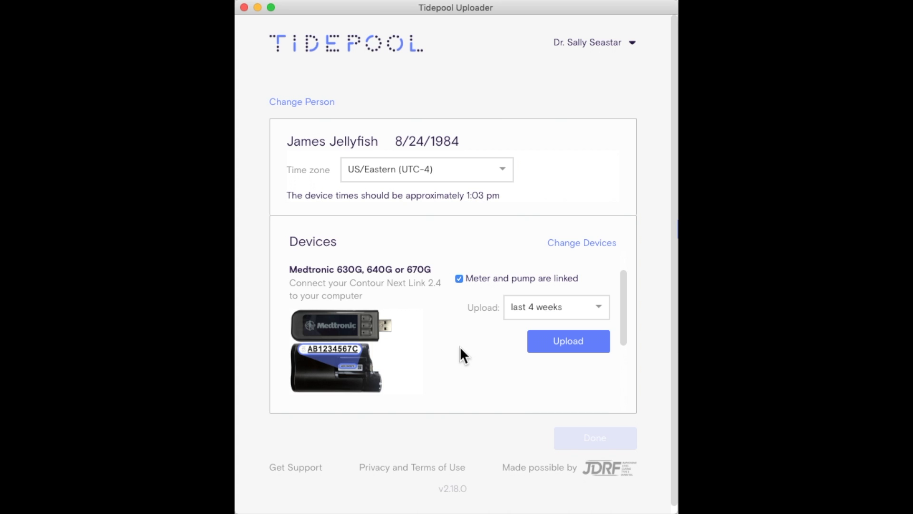
# Set the Medtronic 630G, 640G or 670G upload range to all data on pump, and go back to choosing a person.
pyautogui.click(601, 307)
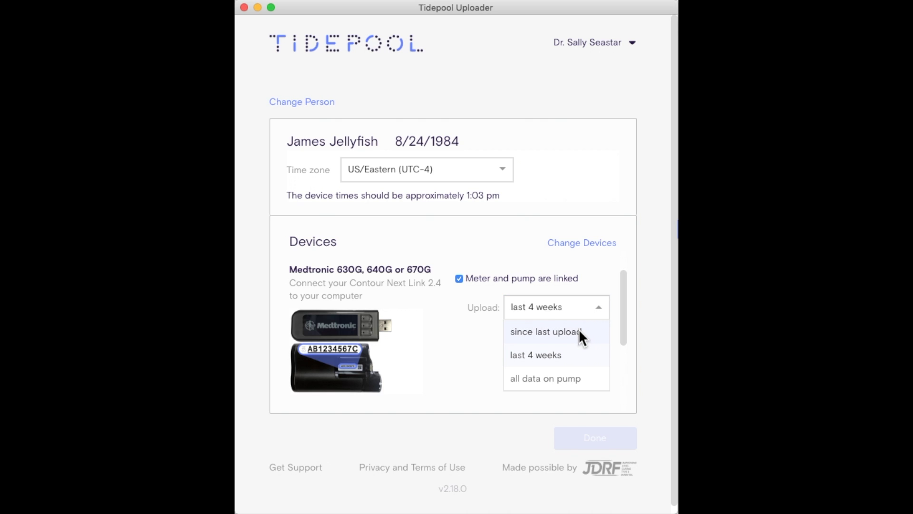
pyautogui.click(578, 380)
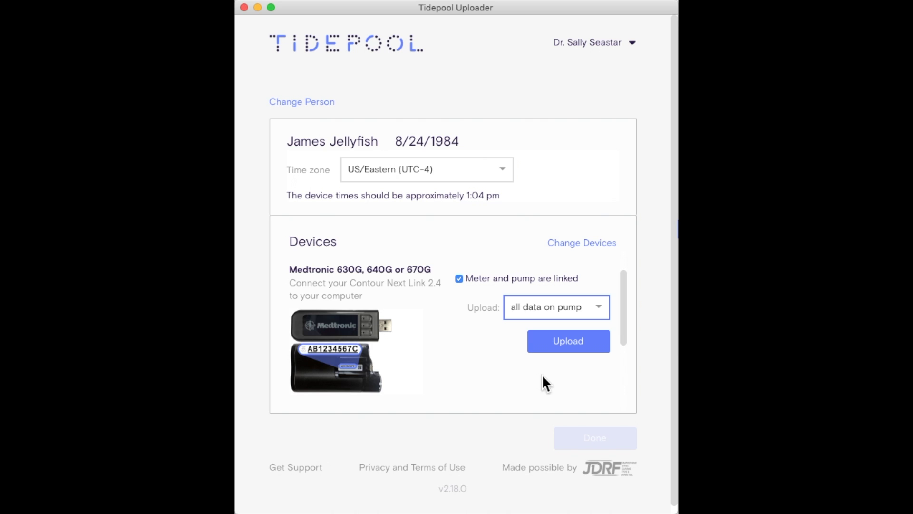
pyautogui.click(285, 102)
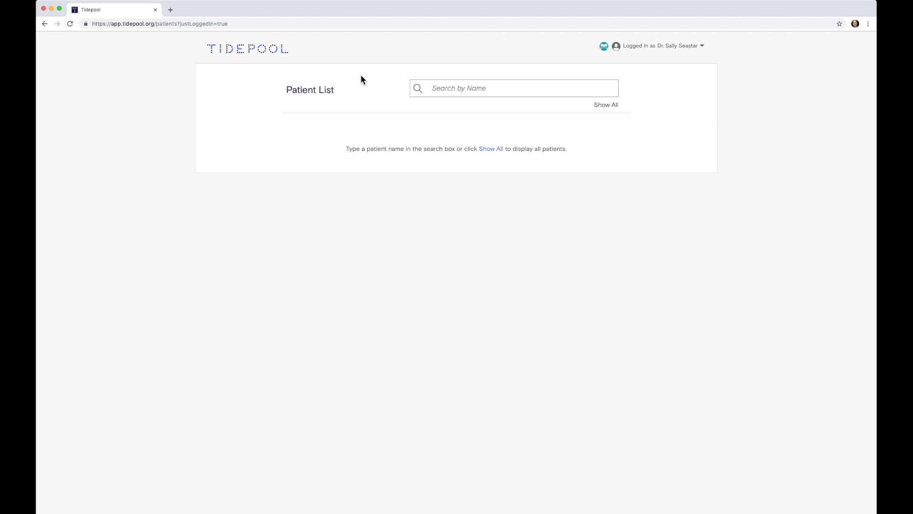
# In the Tidepool web app, search the patient list by name and open the matching patient's data.
pyautogui.click(447, 85)
pyautogui.write('jam')
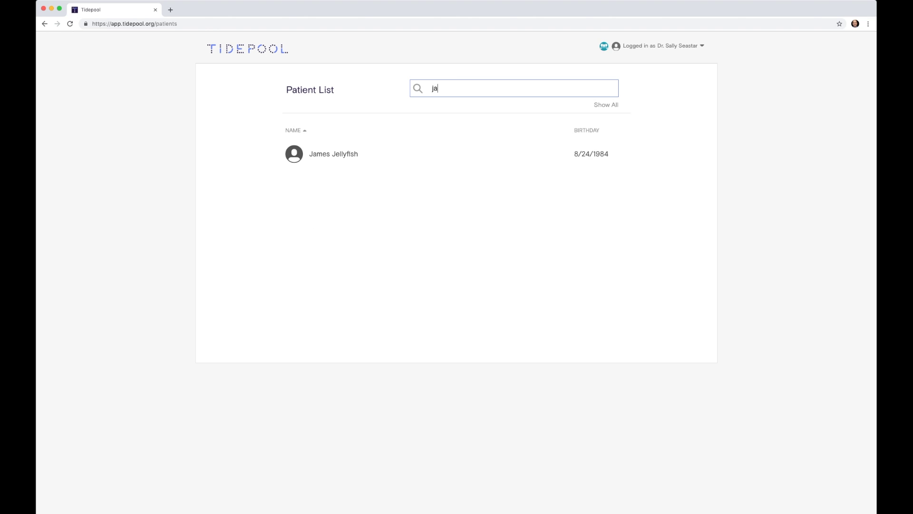
pyautogui.click(405, 151)
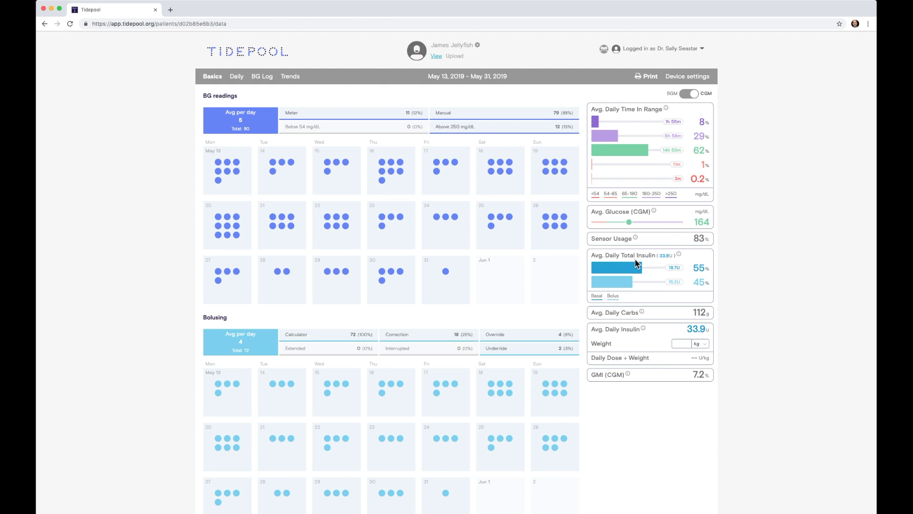
# Examine the average daily insulin split, and filter the BG readings calendar by Meter, Manual, Above 250 mg/dL, and Meter again.
pyautogui.moveTo(622, 268)
pyautogui.moveTo(606, 283)
pyautogui.click(340, 112)
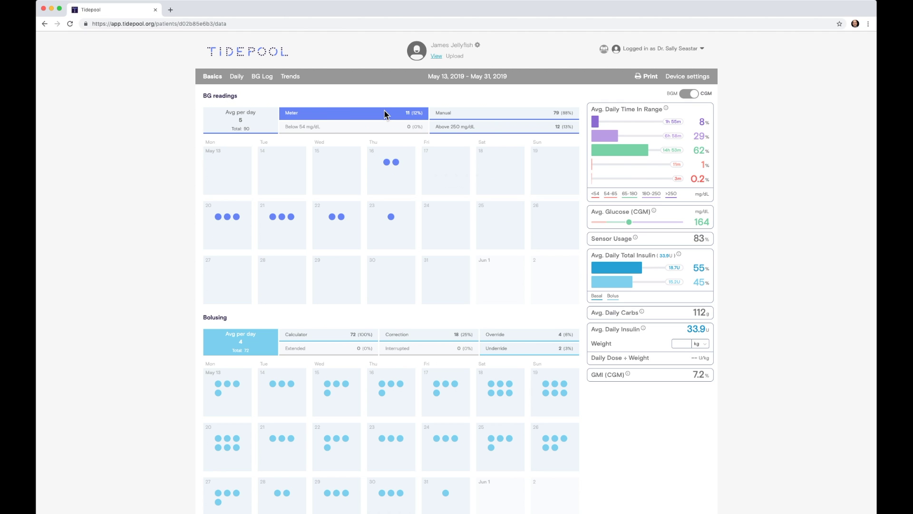
pyautogui.click(484, 112)
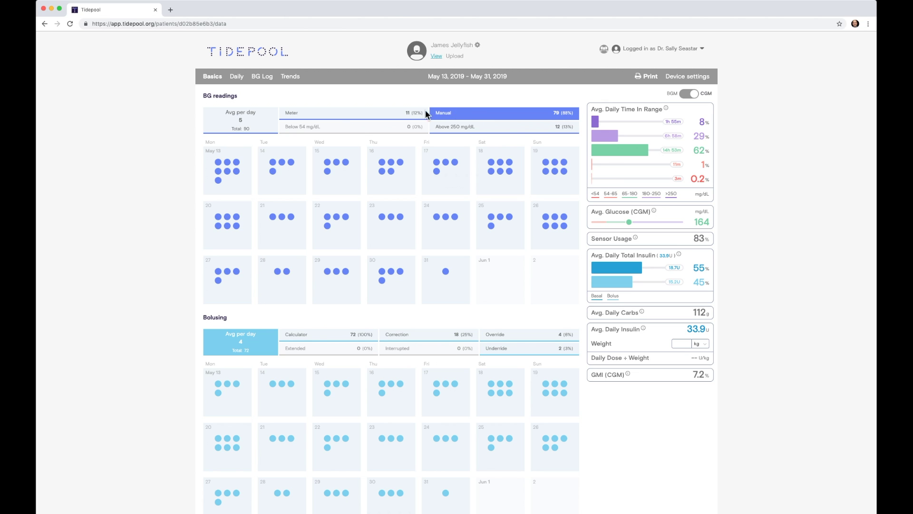
pyautogui.click(481, 128)
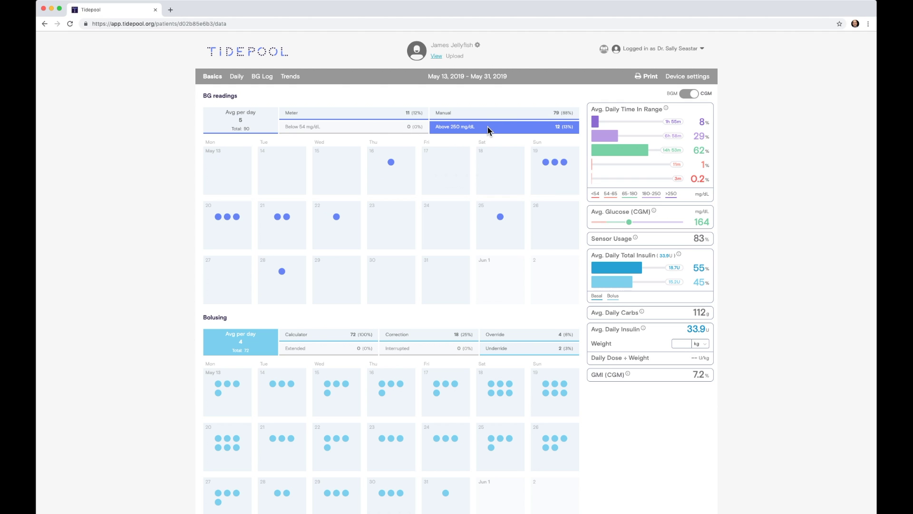
pyautogui.click(369, 112)
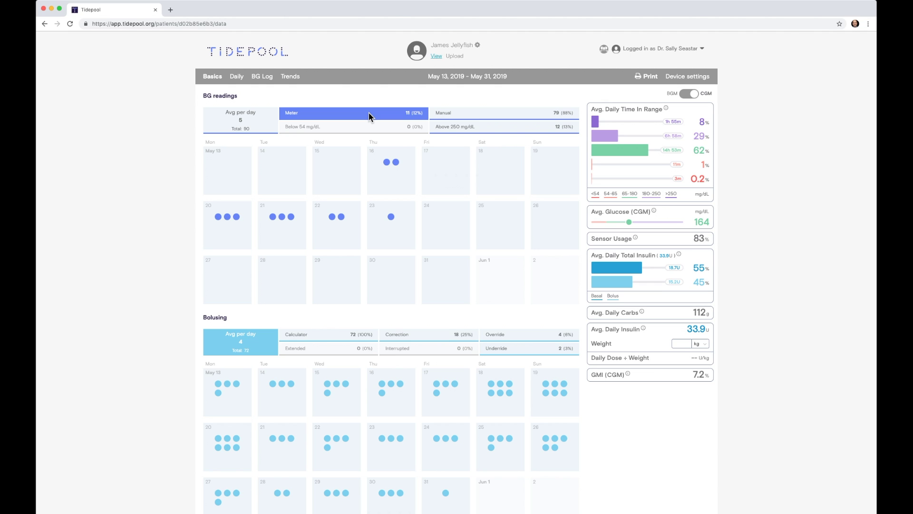
# Filter the Bolusing calendar by Calculator, Correction, Override and Underride, and return through Override to Correction.
pyautogui.scroll(-5, 347, 138)
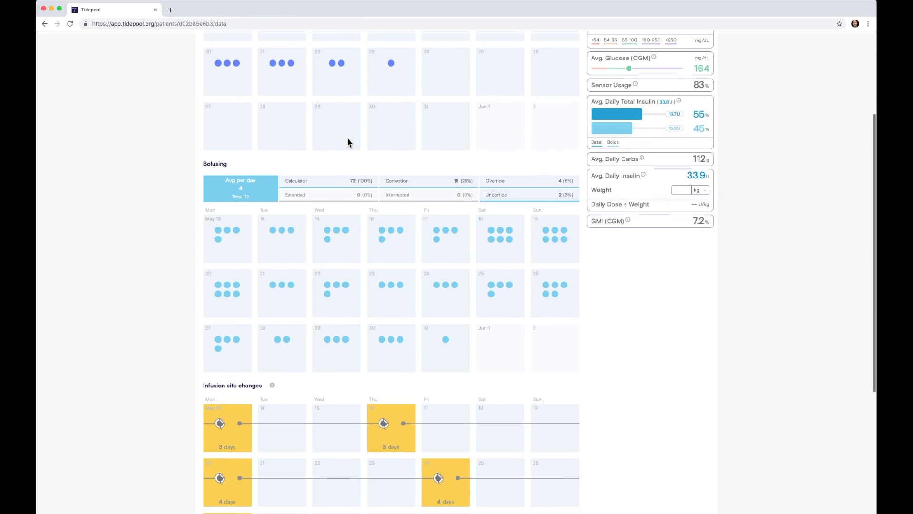
pyautogui.scroll(-1, 389, 163)
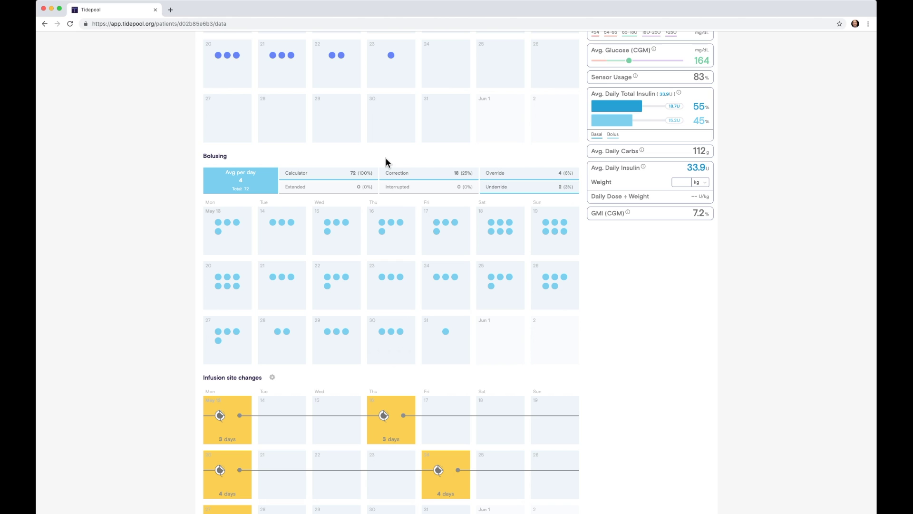
pyautogui.click(326, 169)
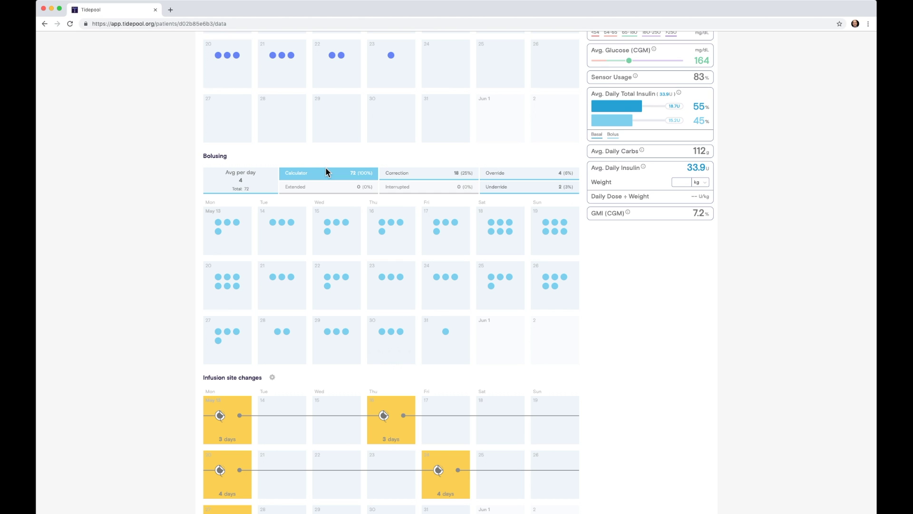
pyautogui.click(419, 174)
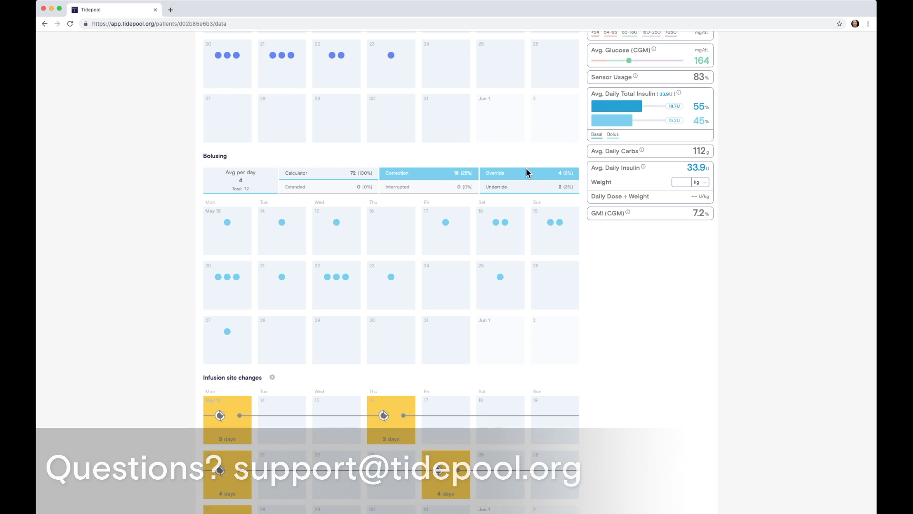
pyautogui.click(526, 169)
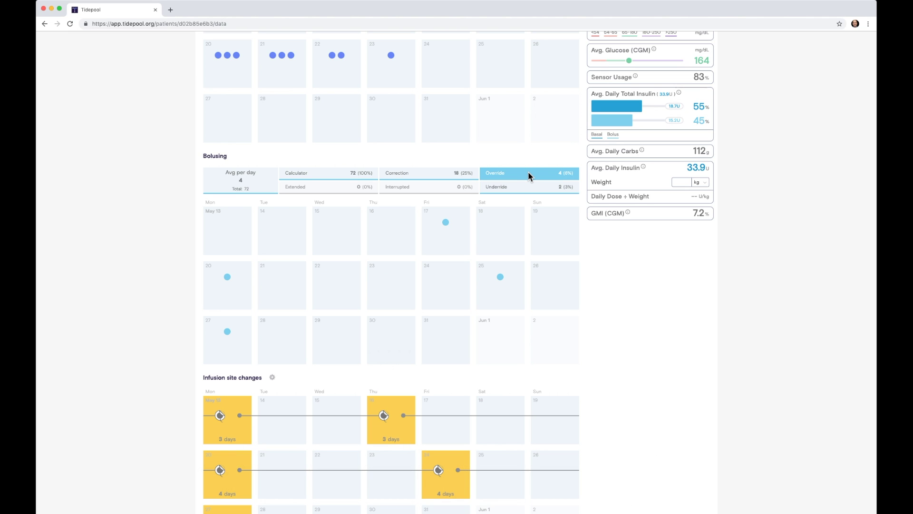
pyautogui.click(527, 187)
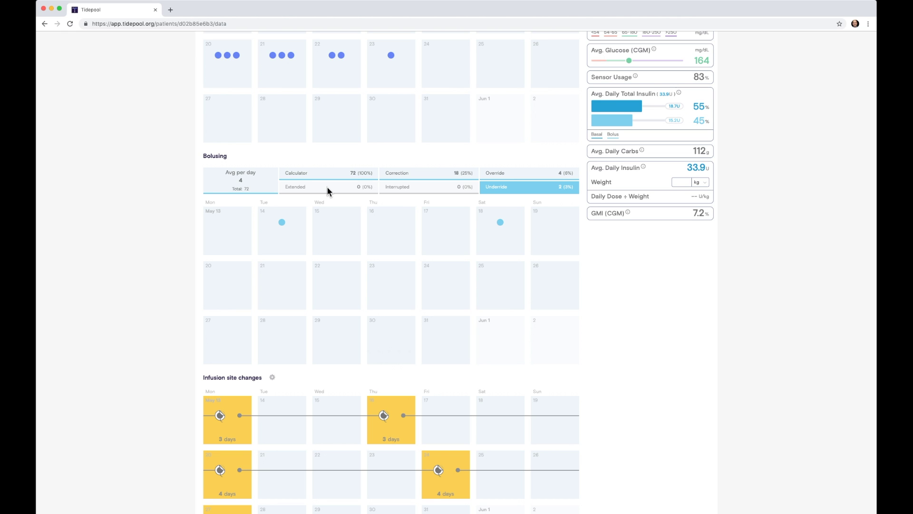
pyautogui.click(525, 173)
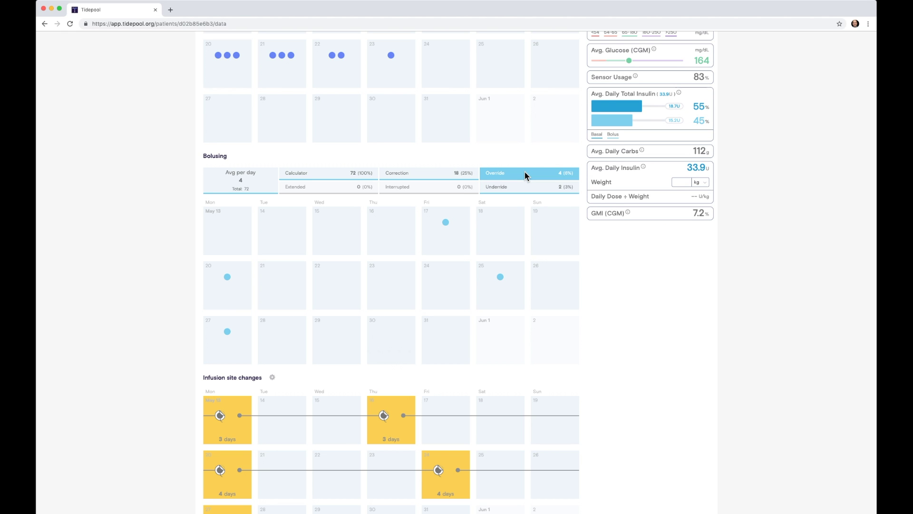
pyautogui.click(429, 172)
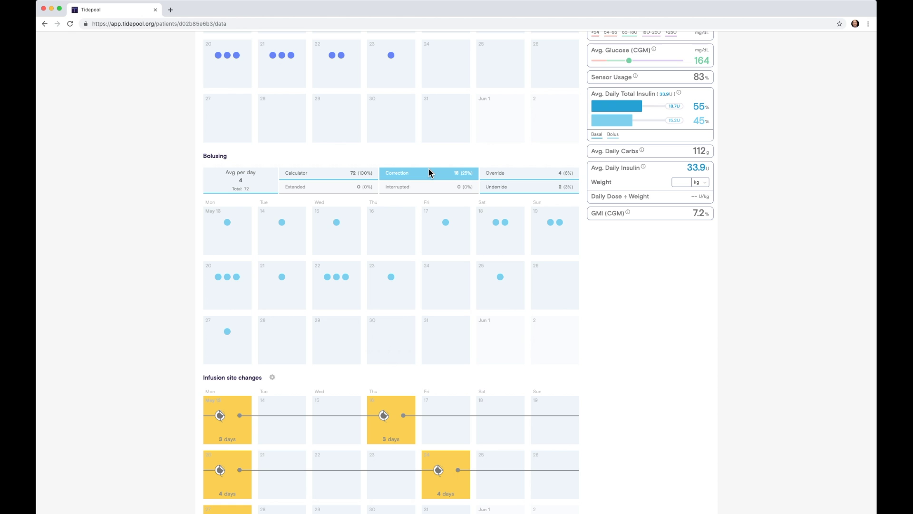
# Examine the infusion site changes calendar, and filter the Basals calendar by Temp Basals and Suspends.
pyautogui.scroll(-5, 440, 182)
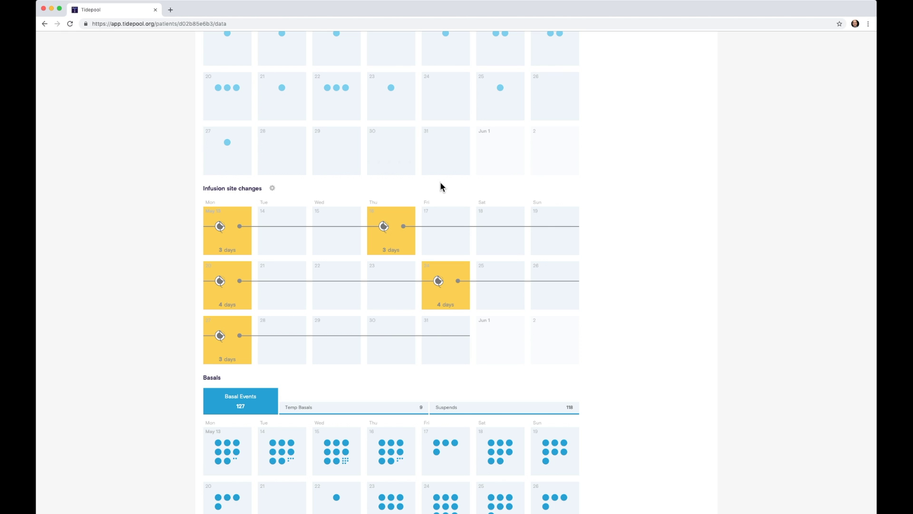
pyautogui.scroll(-1, 441, 183)
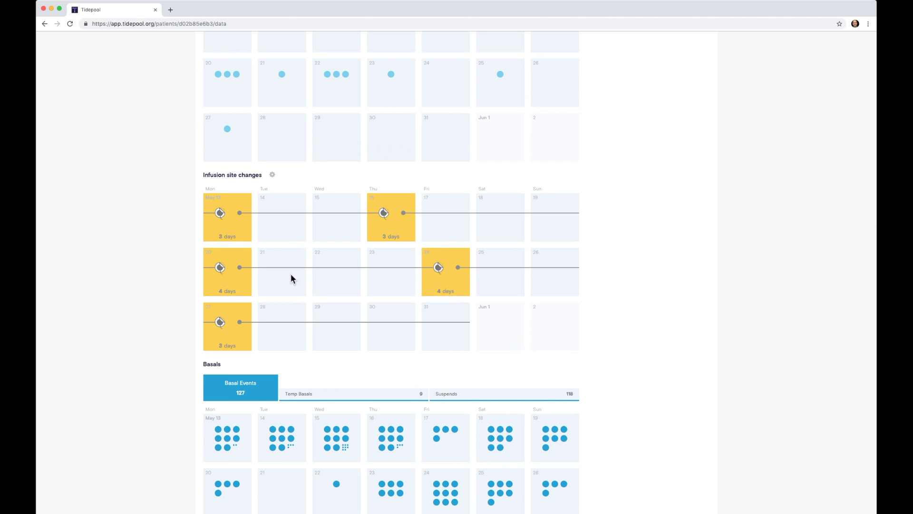
pyautogui.moveTo(440, 276)
pyautogui.scroll(-3, 348, 280)
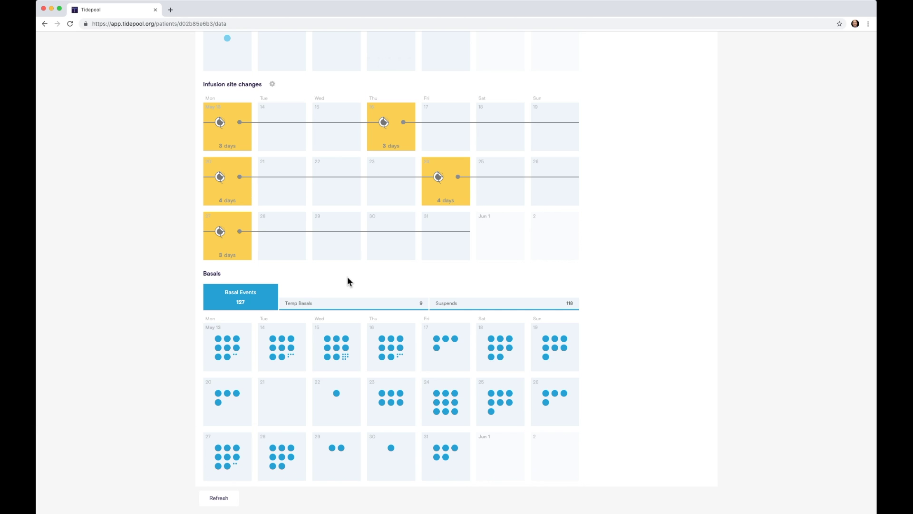
pyautogui.click(361, 302)
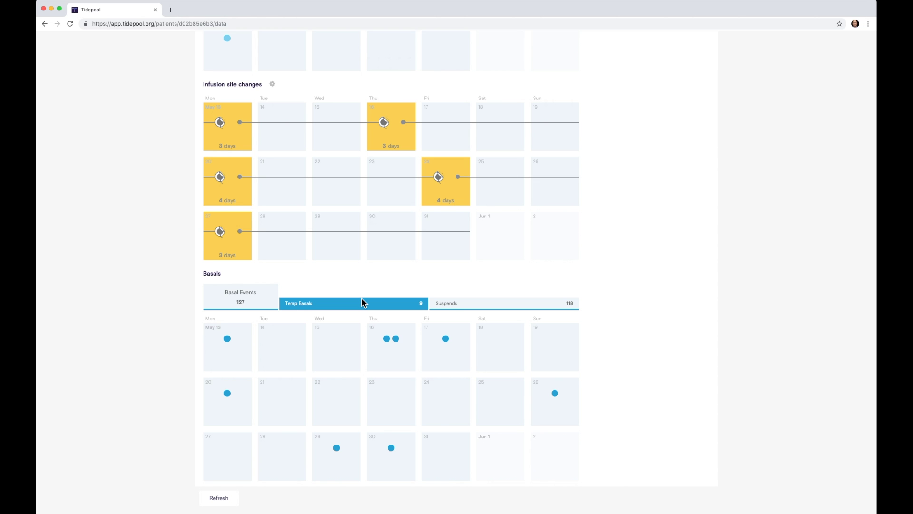
pyautogui.click(516, 300)
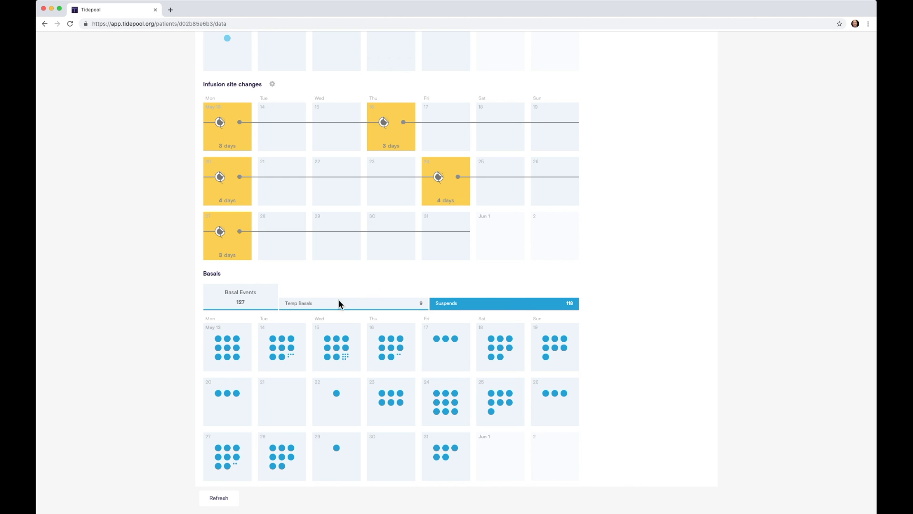
pyautogui.moveTo(328, 347)
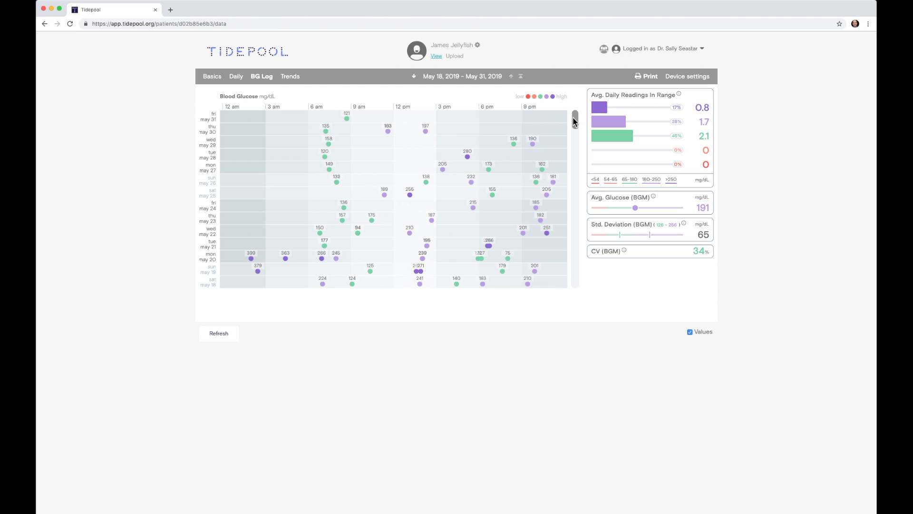
# Move the BG Log back to May 9 - May 22, 2019, and open the PDF print view without saving or printing it.
pyautogui.moveTo(575, 121); pyautogui.dragTo(576, 208)
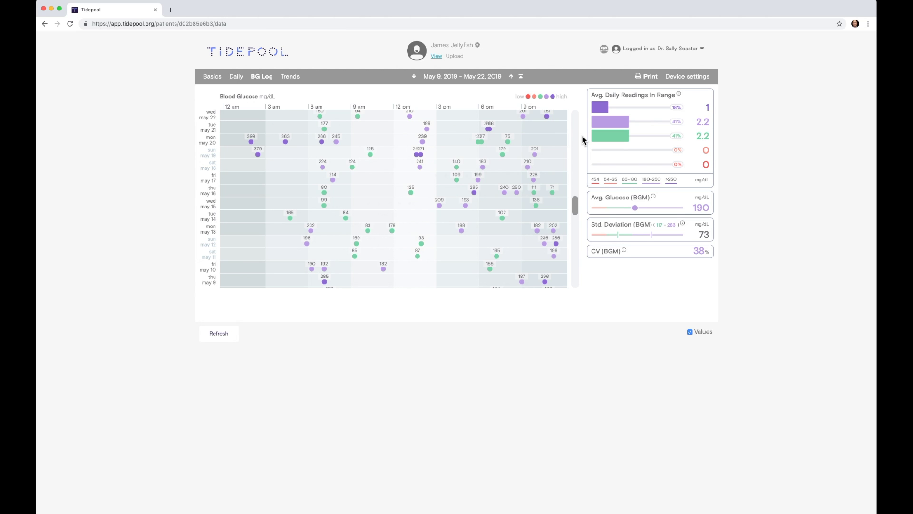
pyautogui.click(647, 77)
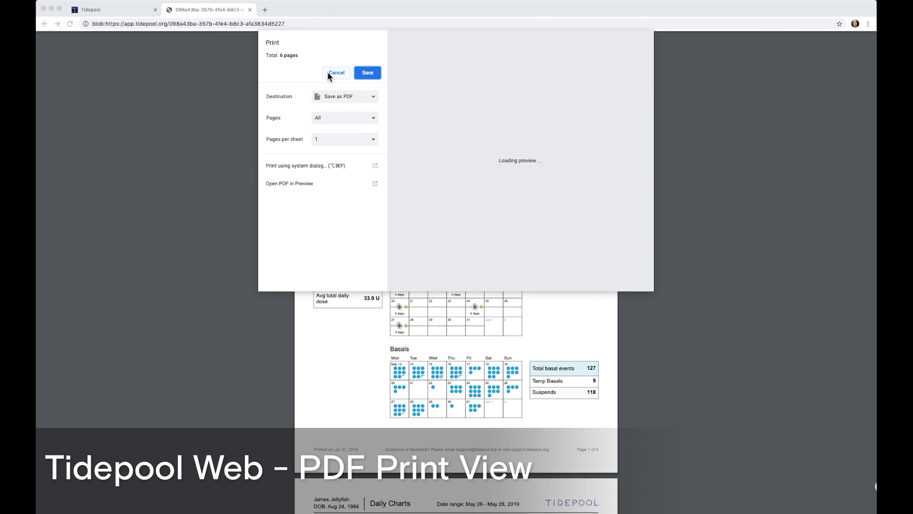
pyautogui.click(329, 73)
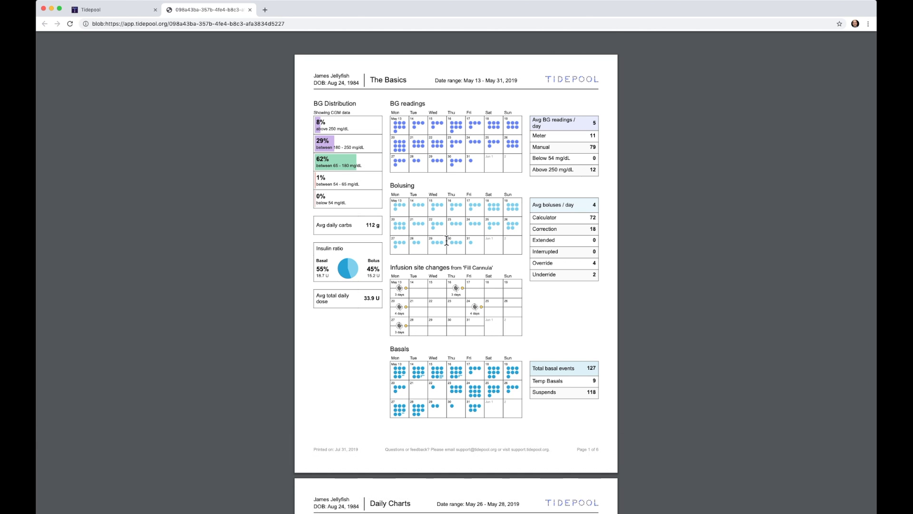
# Look through the PDF report's Daily Charts and BG Log pages.
pyautogui.scroll(-9, 437, 275)
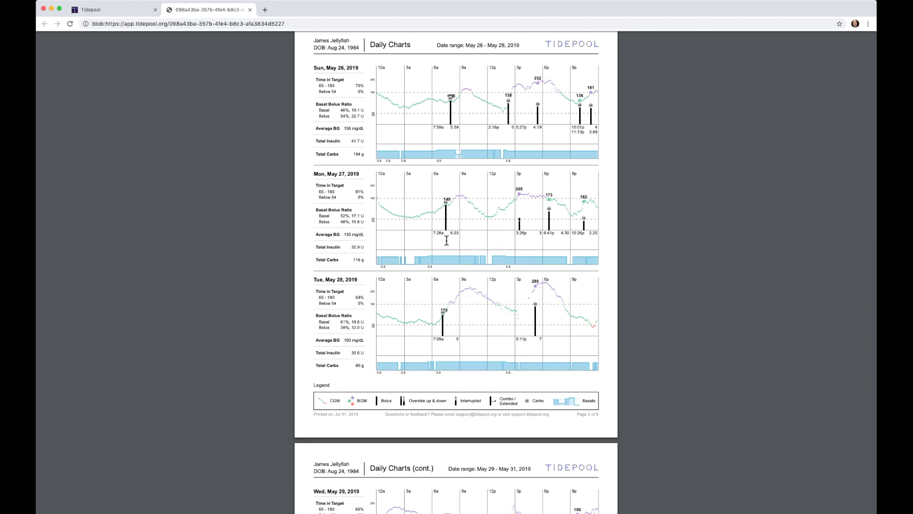
pyautogui.scroll(-7, 447, 240)
pyautogui.scroll(-8, 447, 240)
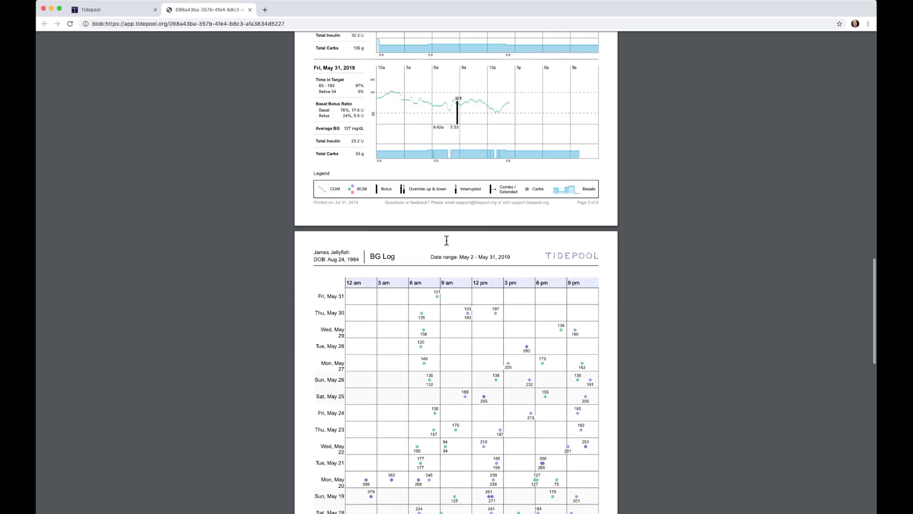
pyautogui.scroll(-8, 446, 240)
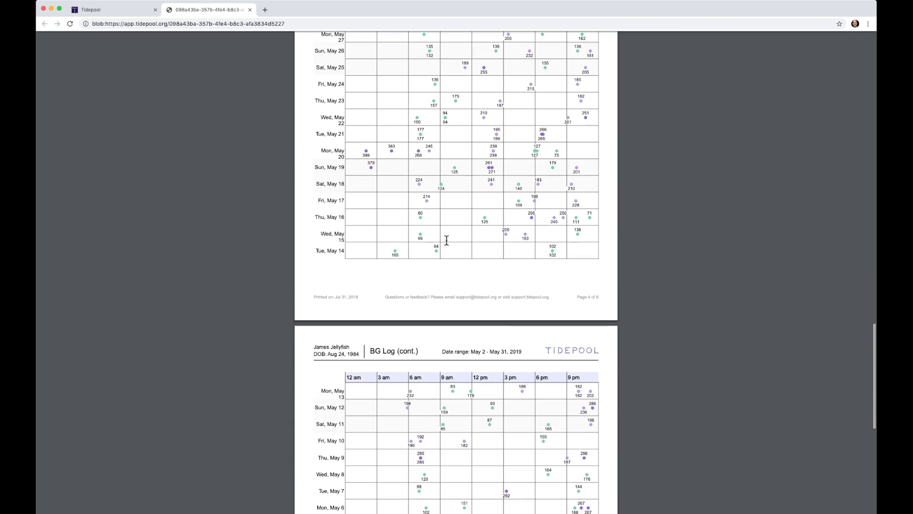
pyautogui.scroll(-8, 447, 240)
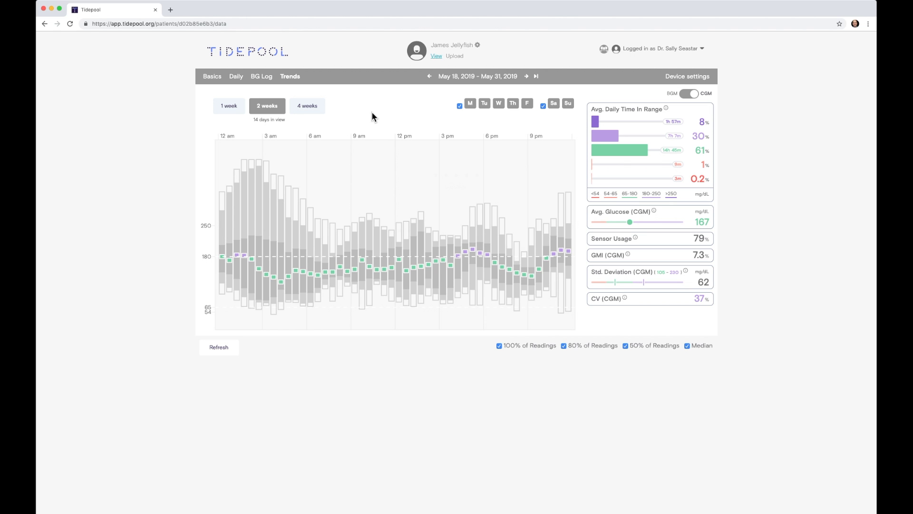
# Compare the CGM Trends chart over 1 week and 2 weeks, and set its range to 4 weeks.
pyautogui.click(233, 107)
pyautogui.click(260, 110)
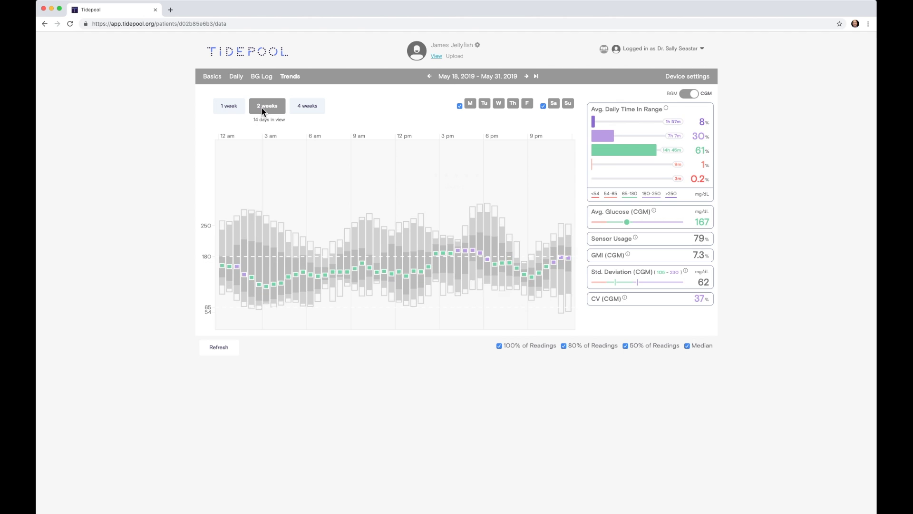
pyautogui.click(307, 111)
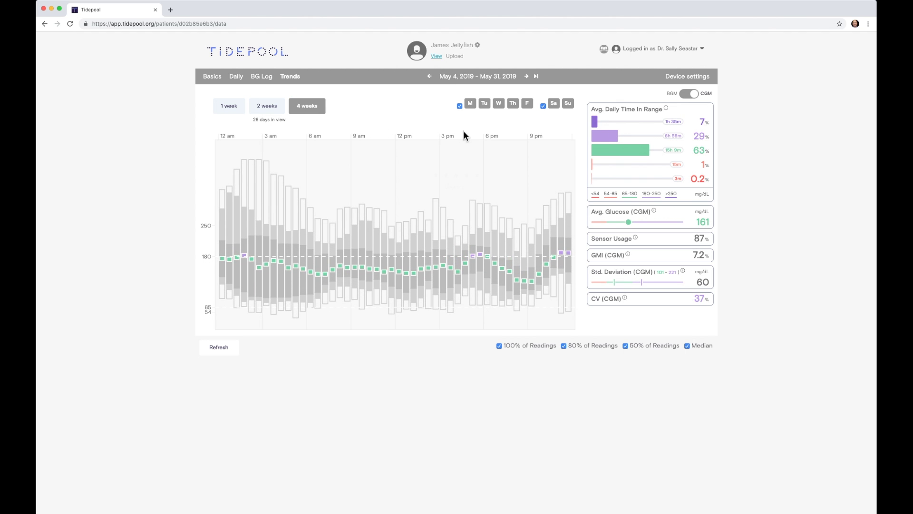
# Temporarily exclude Tuesday, Thursday and the weekend from the Trends chart, and include all weekdays and weekend days again.
pyautogui.click(484, 104)
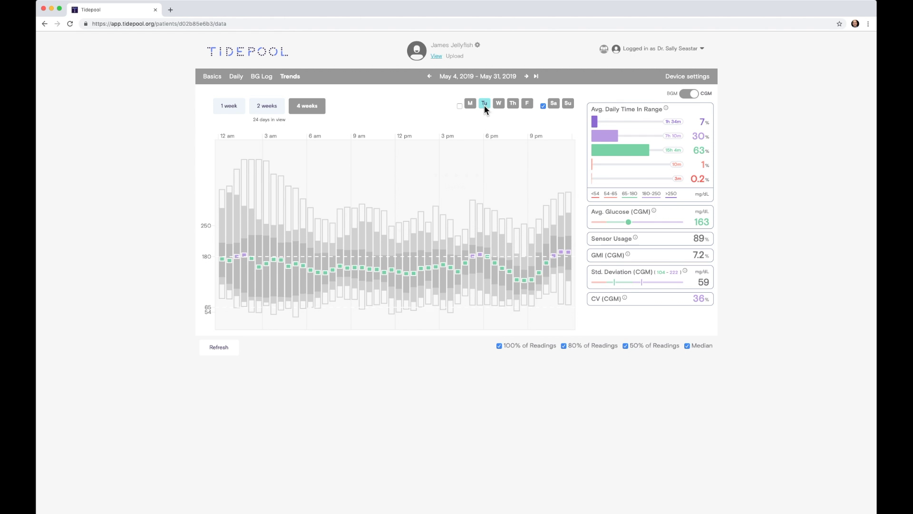
pyautogui.click(515, 103)
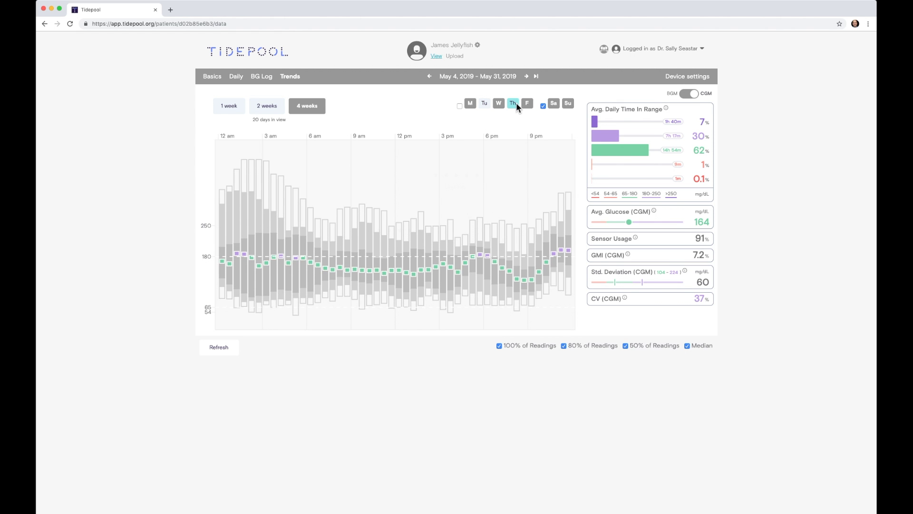
pyautogui.click(543, 106)
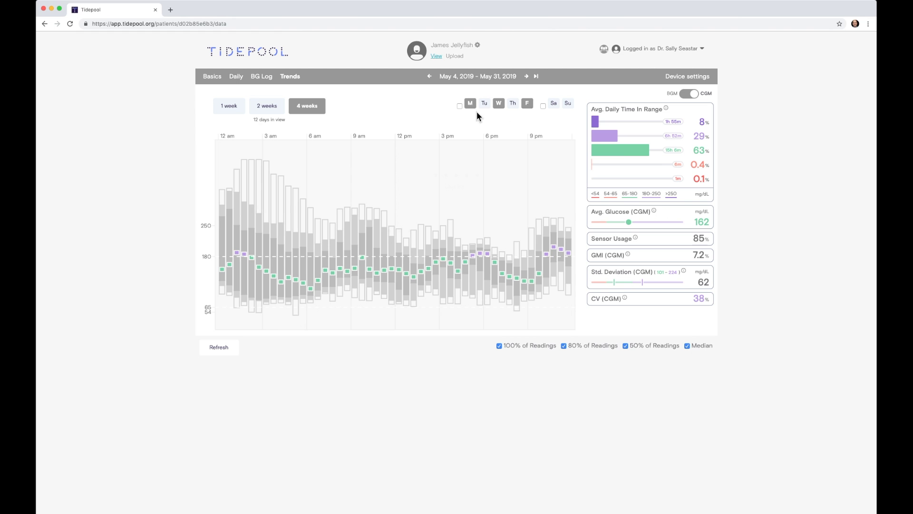
pyautogui.click(459, 105)
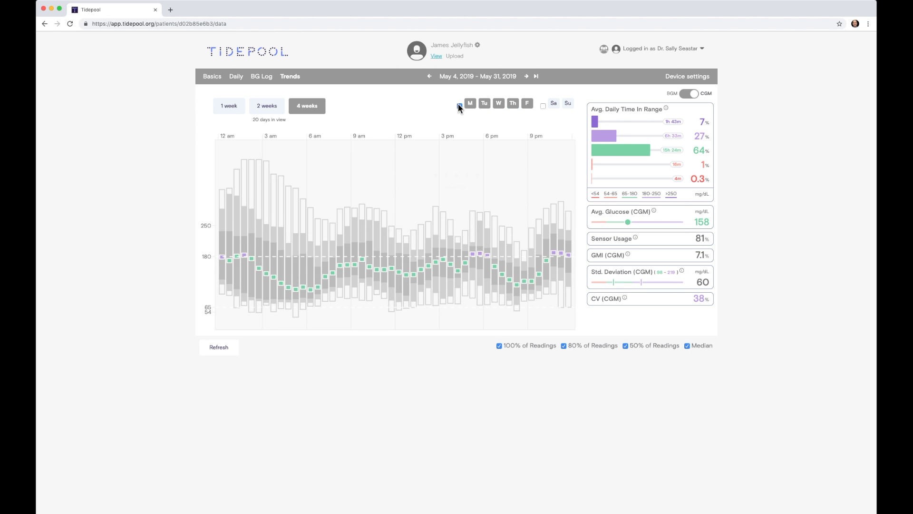
pyautogui.click(543, 106)
# Hide the 100%, 80% and 50% of Readings ranges on the Trends chart, and show all three again.
pyautogui.click(500, 346)
pyautogui.click(564, 346)
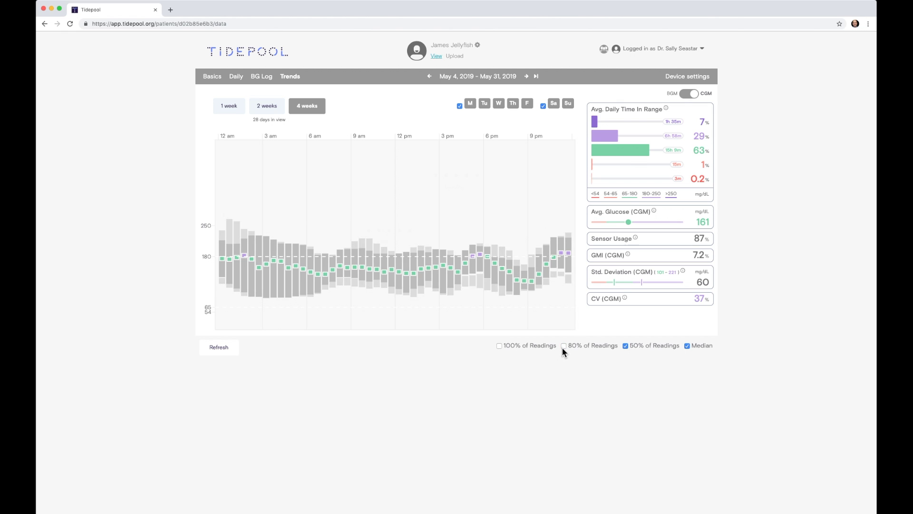
pyautogui.click(625, 346)
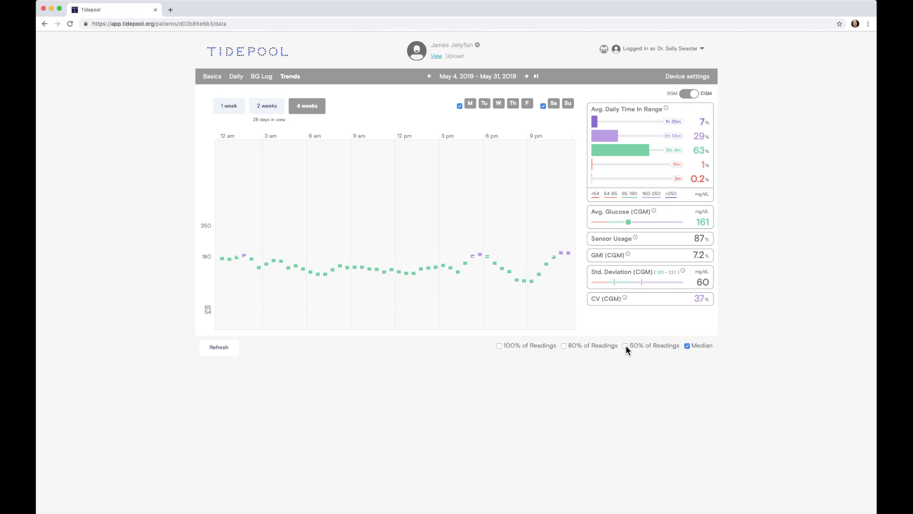
pyautogui.click(626, 345)
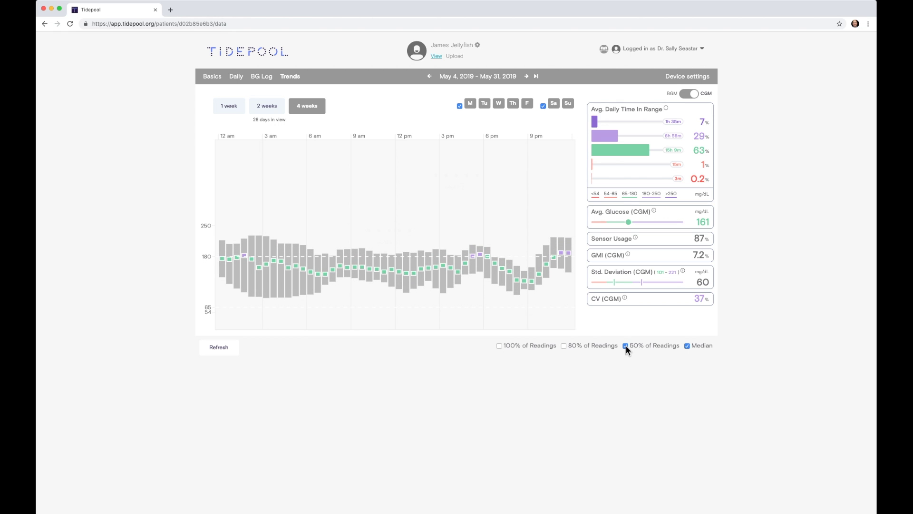
pyautogui.click(564, 346)
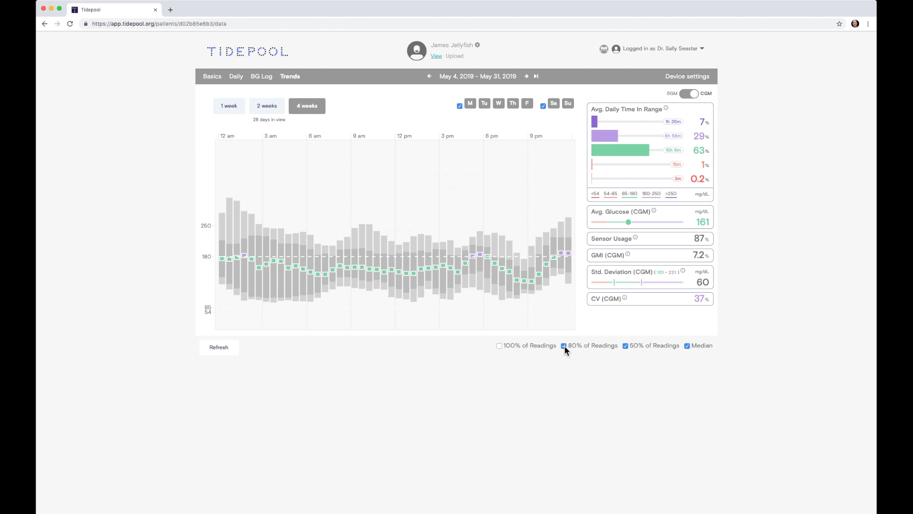
pyautogui.click(499, 346)
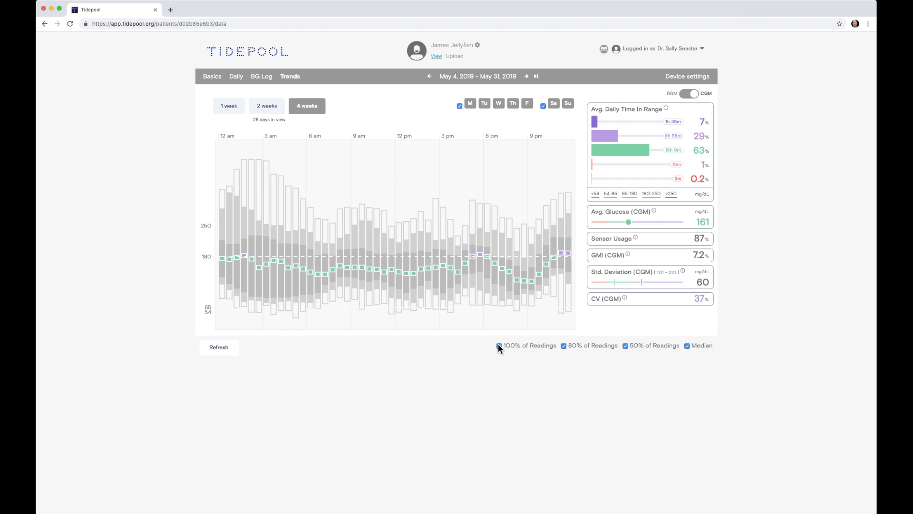
pyautogui.moveTo(249, 170)
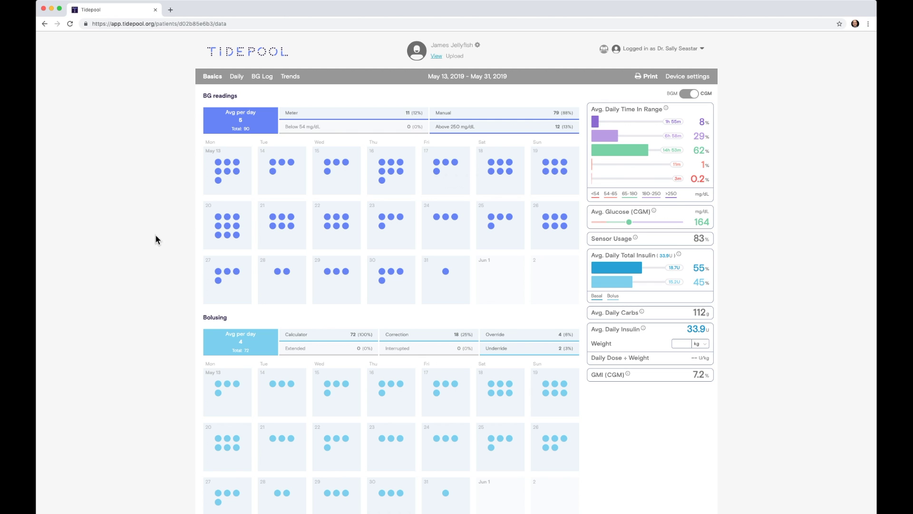
# Open the daily view for Wednesday, May 15, 2019 from the Basals calendar filtered by Suspends.
pyautogui.scroll(-10, 157, 239)
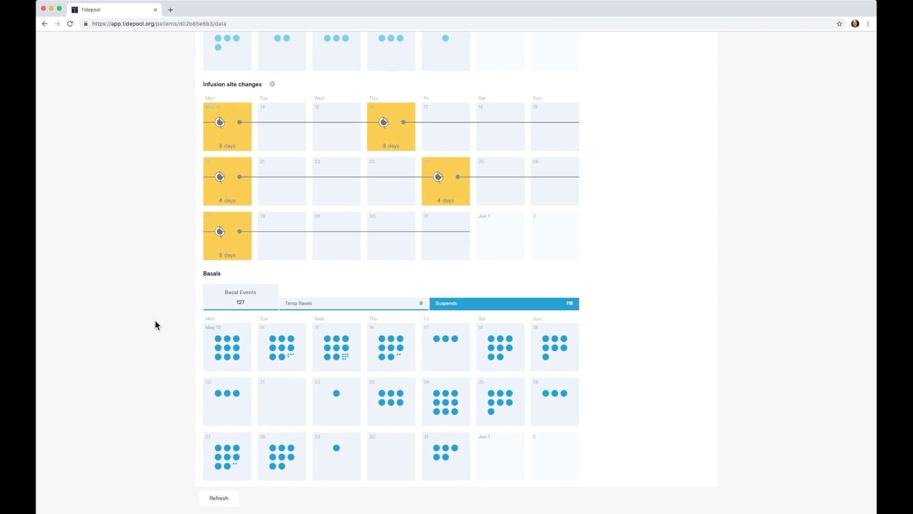
pyautogui.click(347, 355)
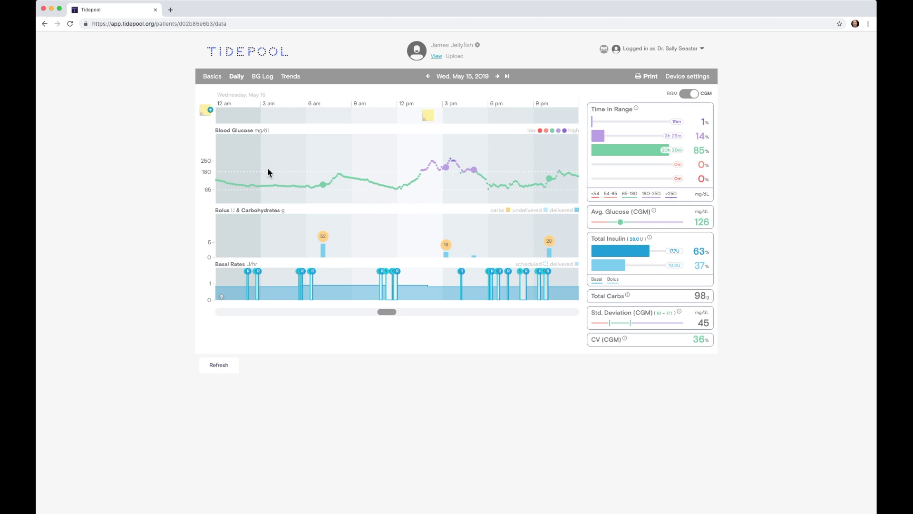
# Inspect the glucose readings and the 7:08 am and 5:03 pm bolus details in the daily view.
pyautogui.moveTo(262, 185)
pyautogui.moveTo(325, 188)
pyautogui.moveTo(324, 250)
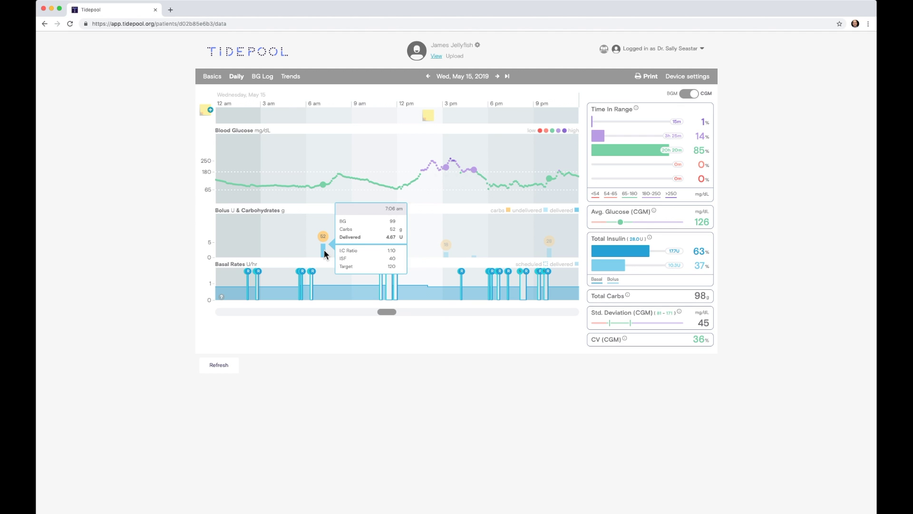
pyautogui.moveTo(475, 257)
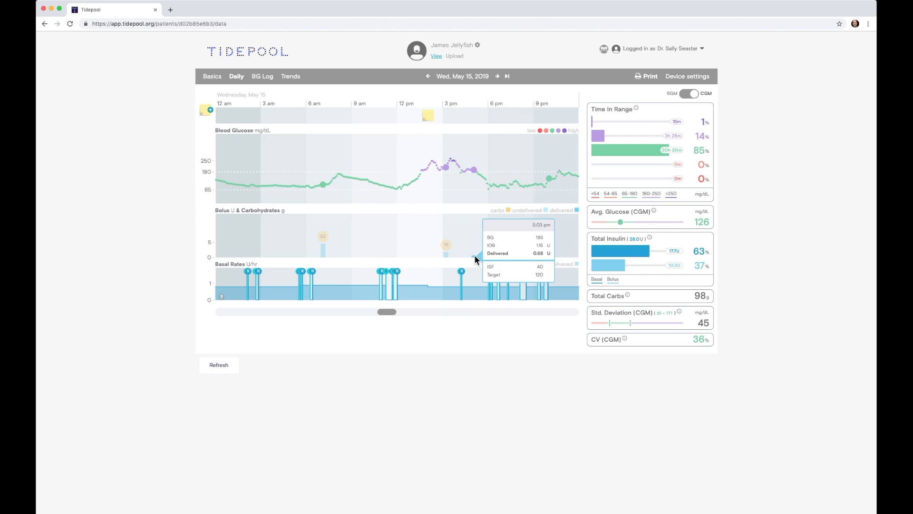
# Advance the daily view to Friday, May 17, 2019 and inspect the late-evening bolus.
pyautogui.click(497, 76)
pyautogui.click(497, 76)
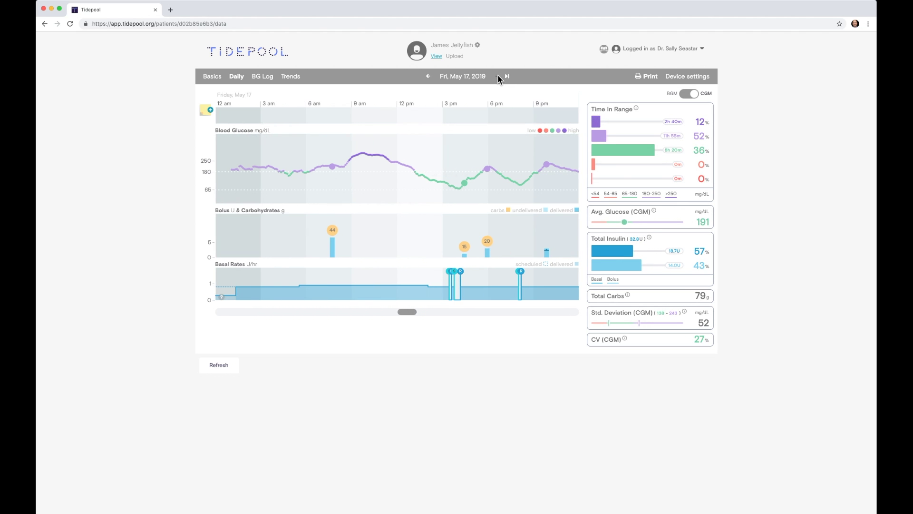
pyautogui.moveTo(549, 256)
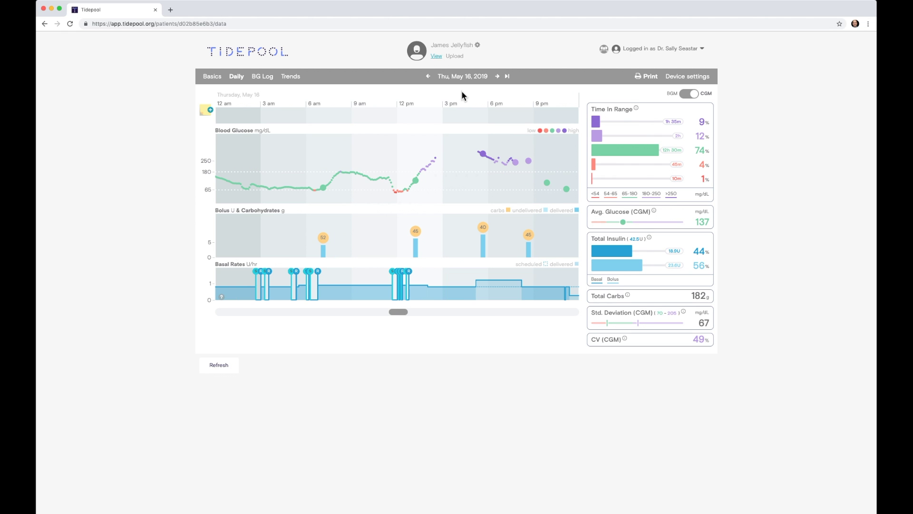
# Examine the basal rate segments and early-morning suspensions in the daily view for Thursday, May 16, 2019.
pyautogui.moveTo(353, 291)
pyautogui.moveTo(315, 298)
pyautogui.moveTo(257, 297)
# Return to the daily view for Wednesday, May 15, 2019 and read the early-afternoon note above the glucose chart.
pyautogui.click(427, 76)
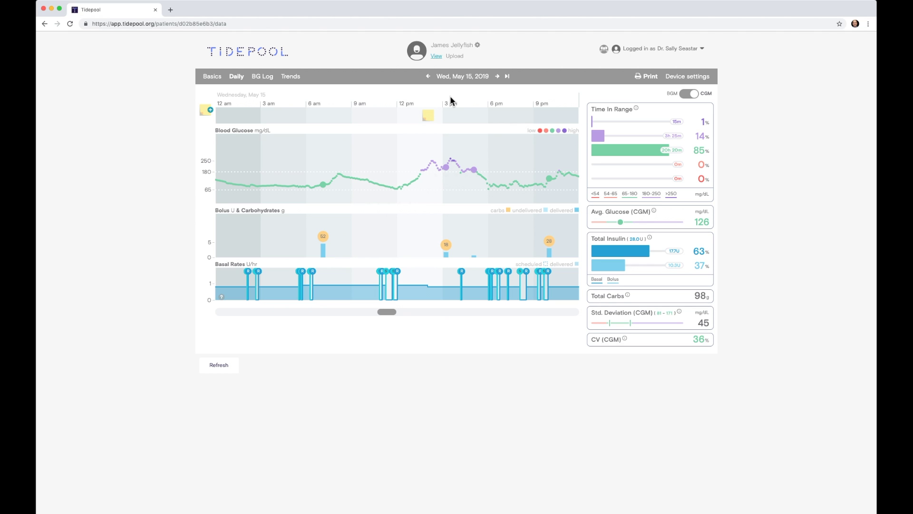
pyautogui.moveTo(429, 115)
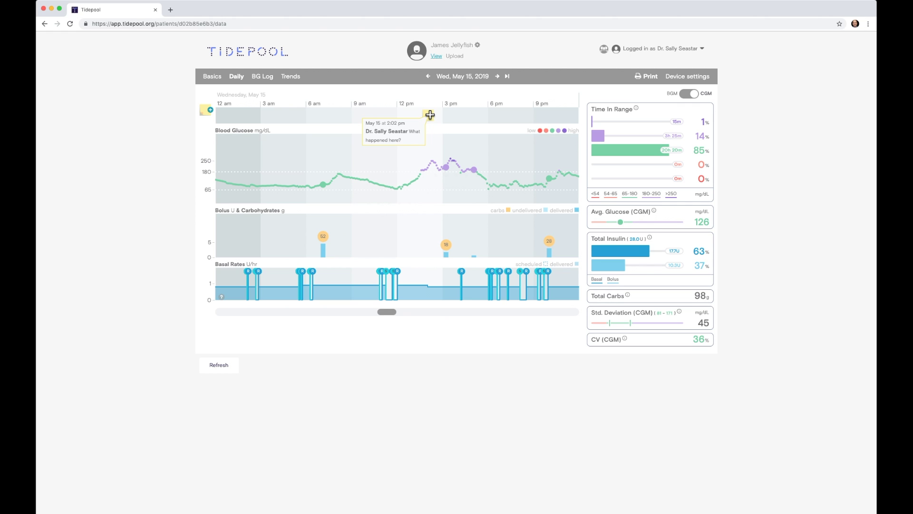
# Expand the Travel profile in the device settings and copy the settings as text into the text editor's blank document untitled text 3.
pyautogui.click(697, 79)
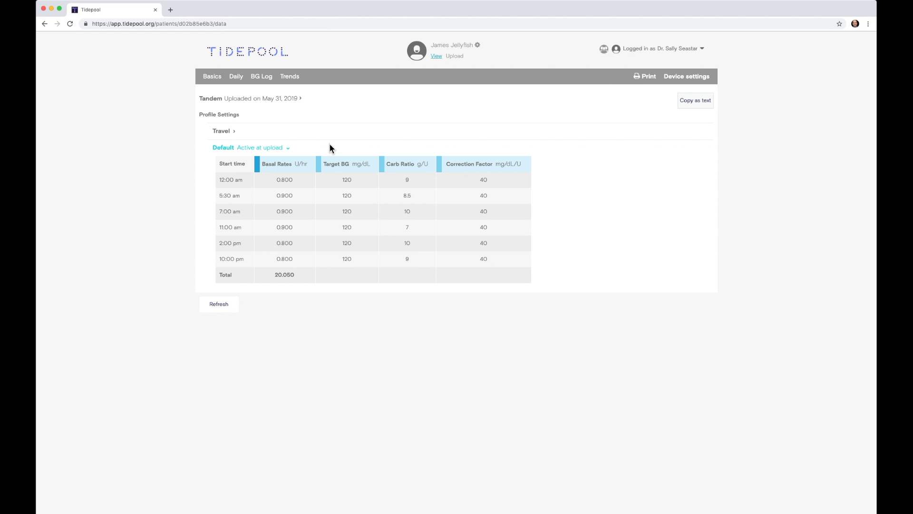
pyautogui.click(225, 133)
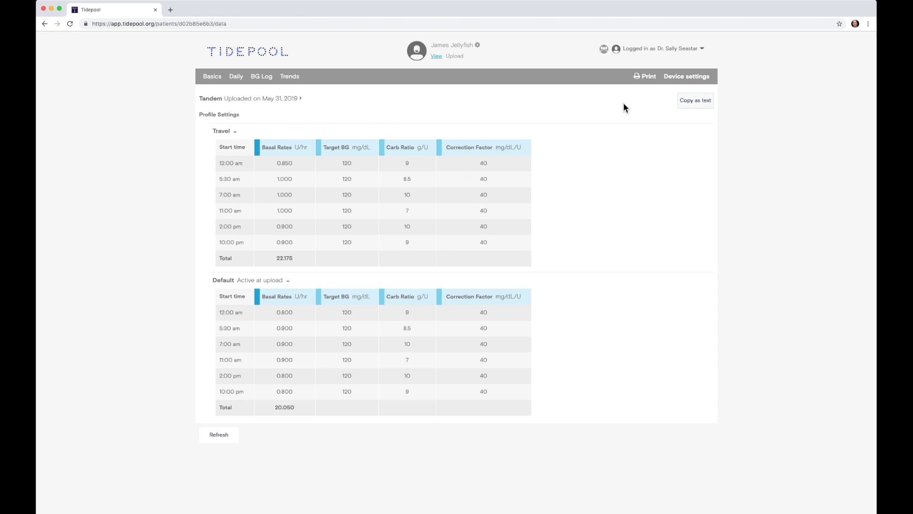
pyautogui.press('super+Tab')
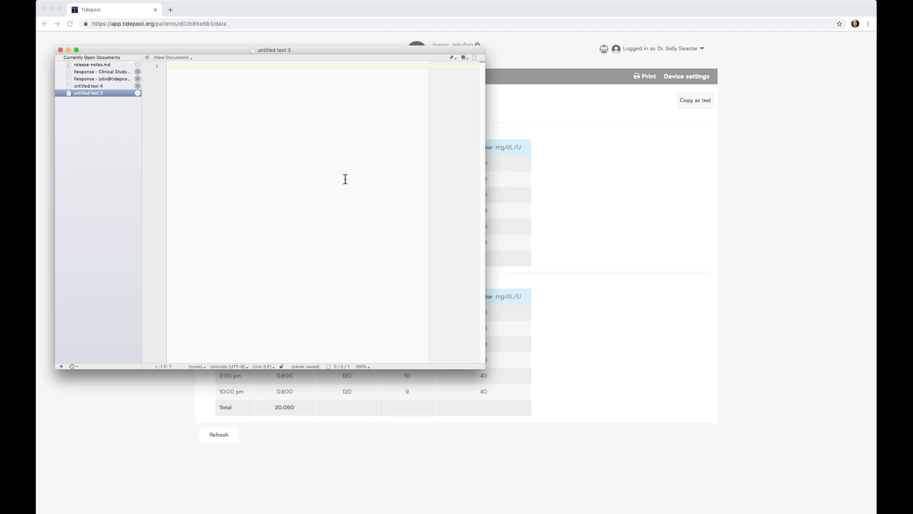
pyautogui.write('James Jellyfish Date of birth: Aug 24, 1984 Date of diagnosis: Oct 21, 2002 Exported from Tidepool: Jul 31, 2019  Travel Start time  Basal Rates U/hr  Target BG mg/dL  Carb Ratio g/U  Correction Factor mg/dL/U 12:00 am    0.850             120              9               40 5:30 am     1.000             120              8.5             40 7:00 am     1.000             120              10              40 11:00 am    1.000             120              7               40 2:00 pm     0.900             120              10              40 10:00 pm    0.900             120              9               40 Total       22.175  Default Start time  Basal Rates U/hr  Target BG mg/dL  Carb Ratio g/U  Correction Factor mg/dL/U 12:00 am    0.800             120              9               40 5:30 am     0.900             120              8.5             40 7:00 am     0.900             120              10              40 11:00 am    0.900             120              7               40 2:00 pm     0.800             120              10              40 10:00 pm    0.800             120              9               40 Total       20.050')
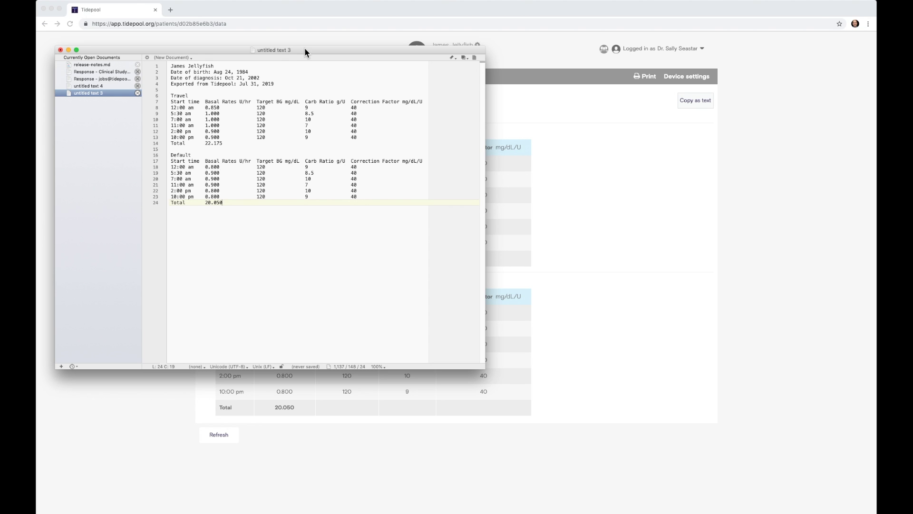
# Switch back to Tidepool in the browser and open the Patient List.
pyautogui.click(589, 148)
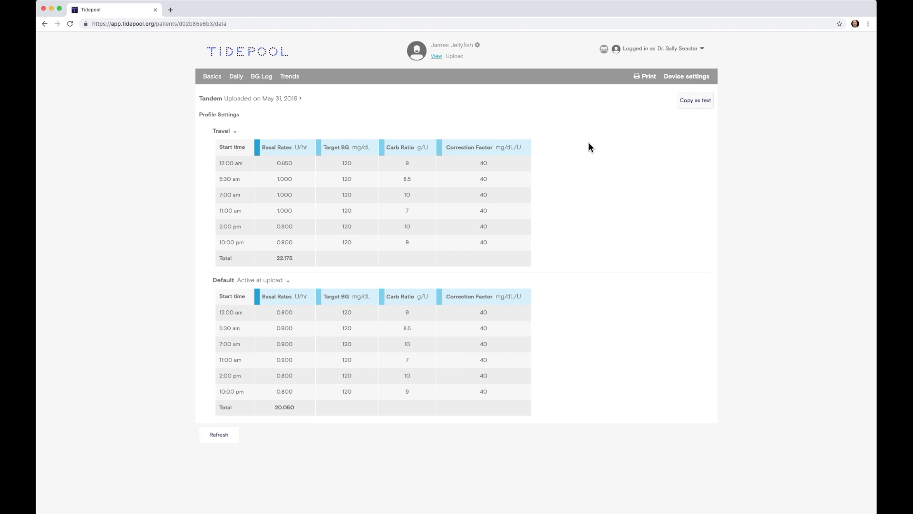
pyautogui.click(604, 50)
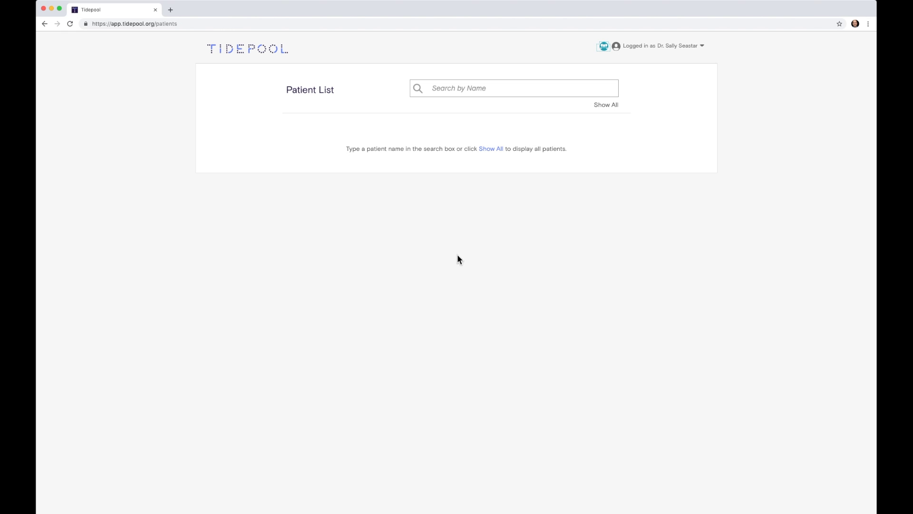